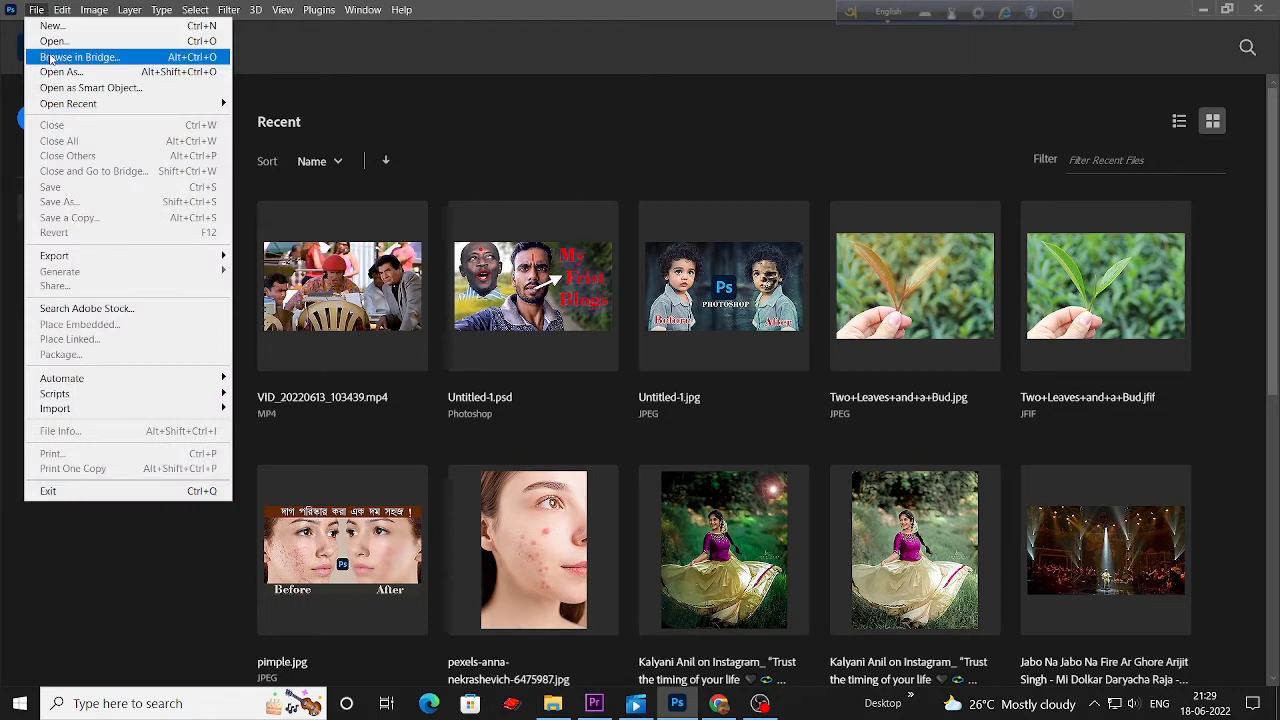
Open the portrait image pexels-anna-nekrashevich-6475987 from the Desktop folder.
click(73, 44)
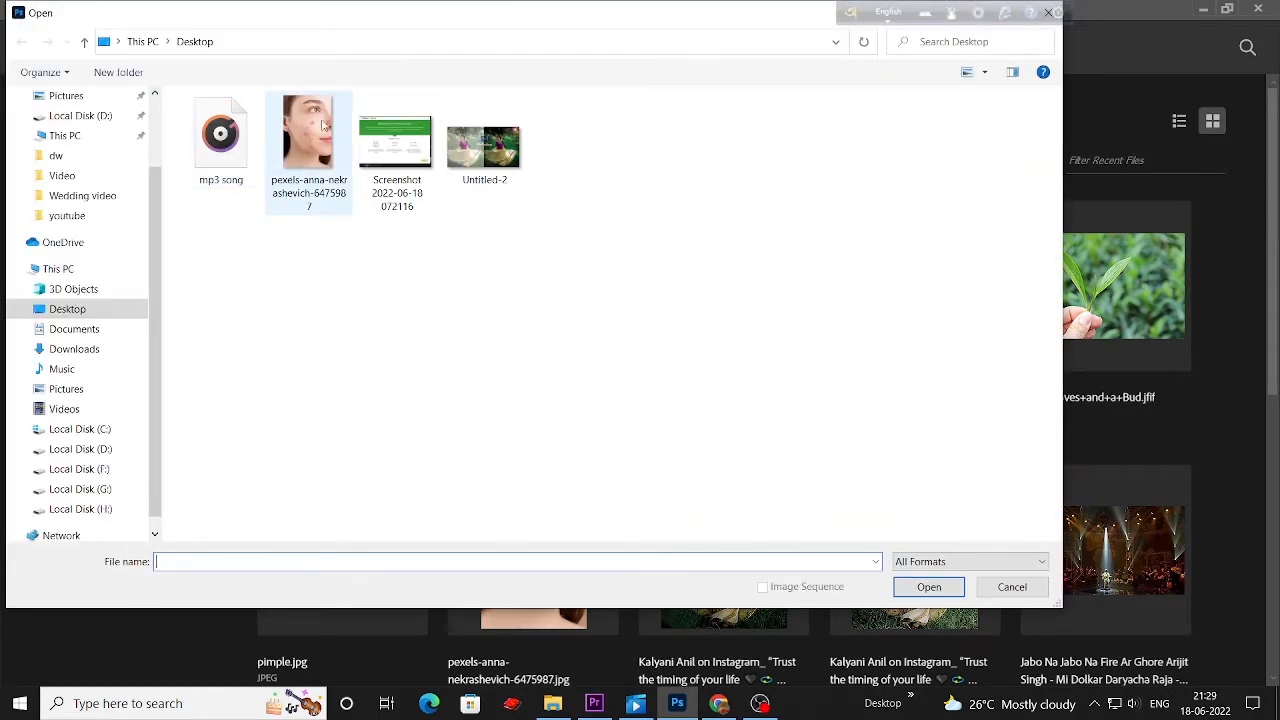
click(315, 134)
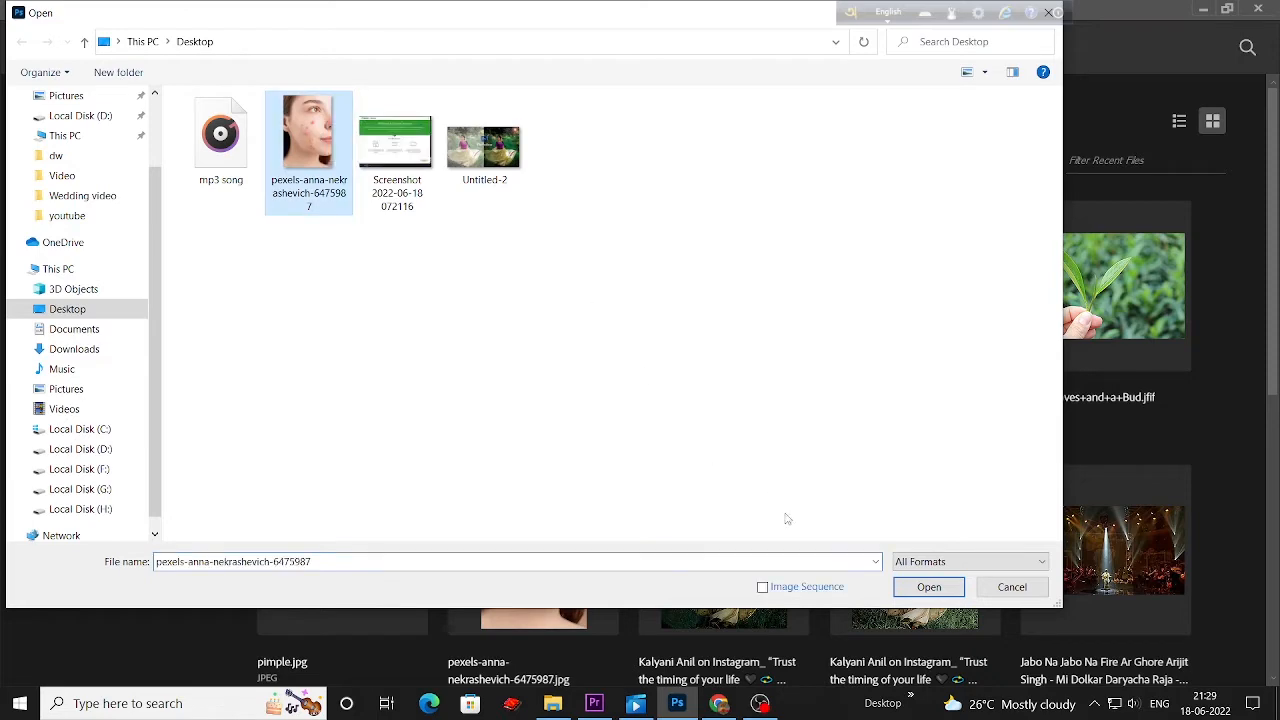
click(925, 588)
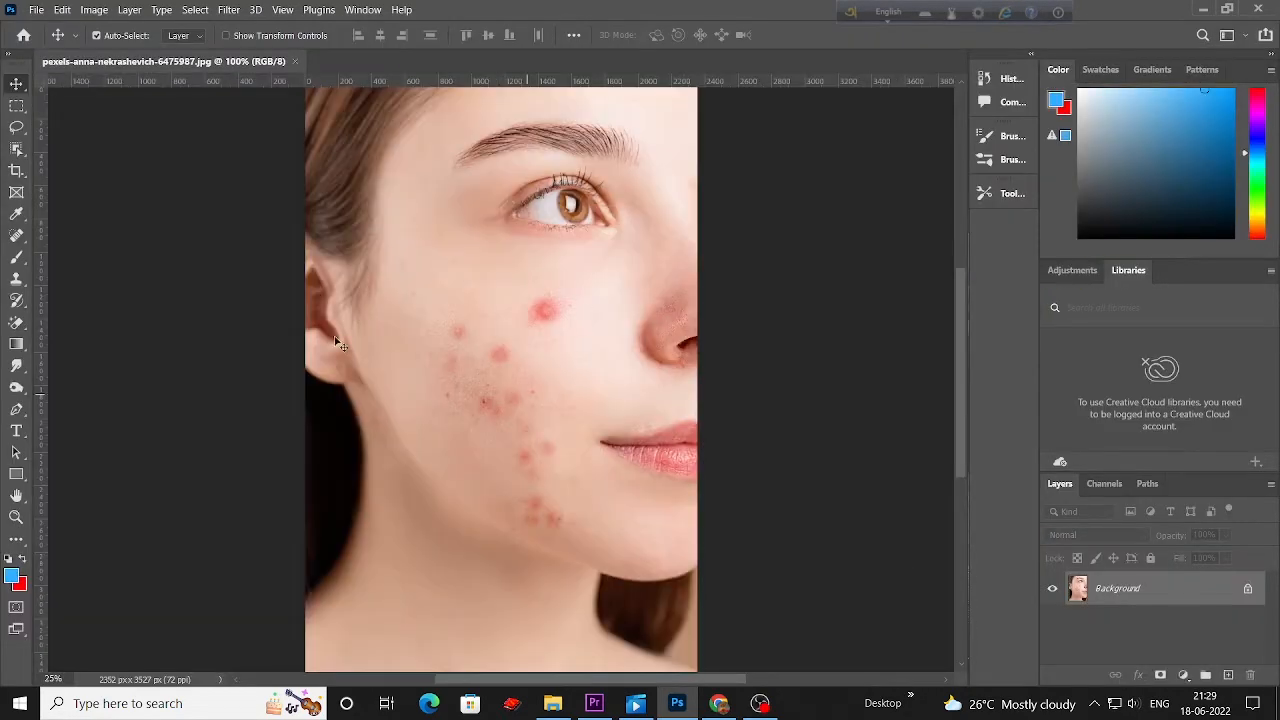
Unlock the Background layer and duplicate it as Layer 0 copy in the same document.
click(1249, 591)
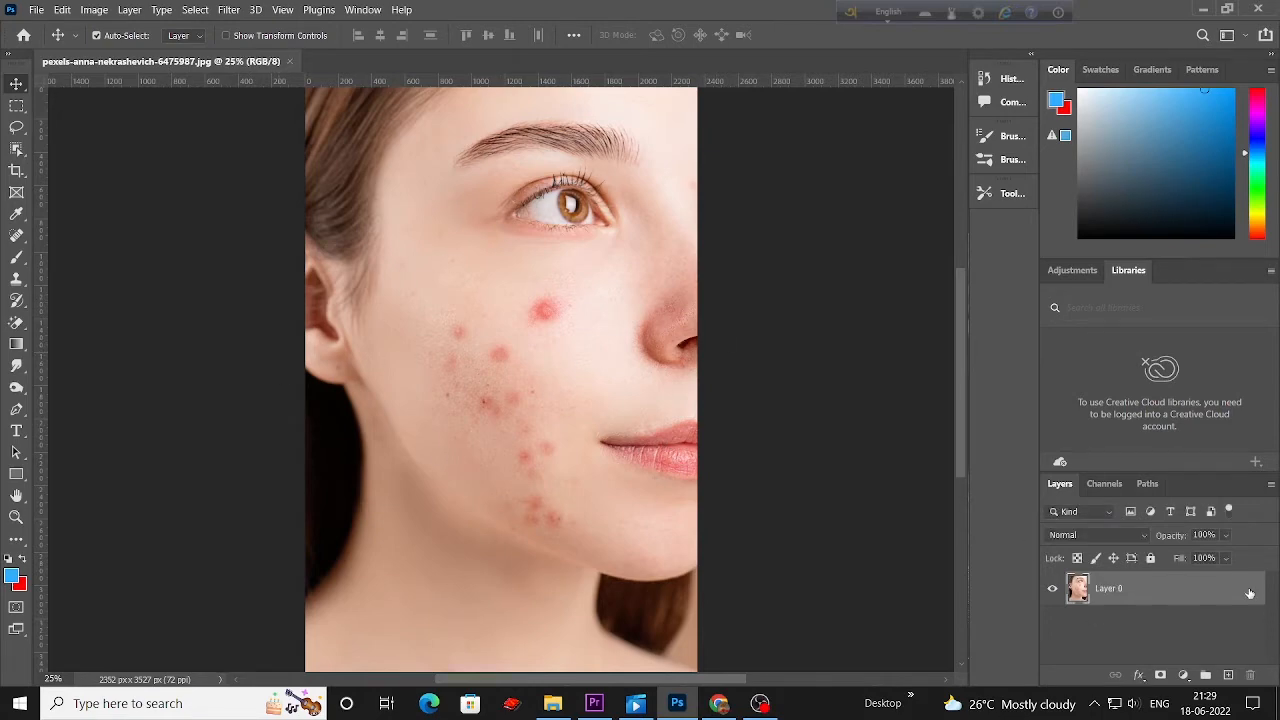
right_click(1151, 590)
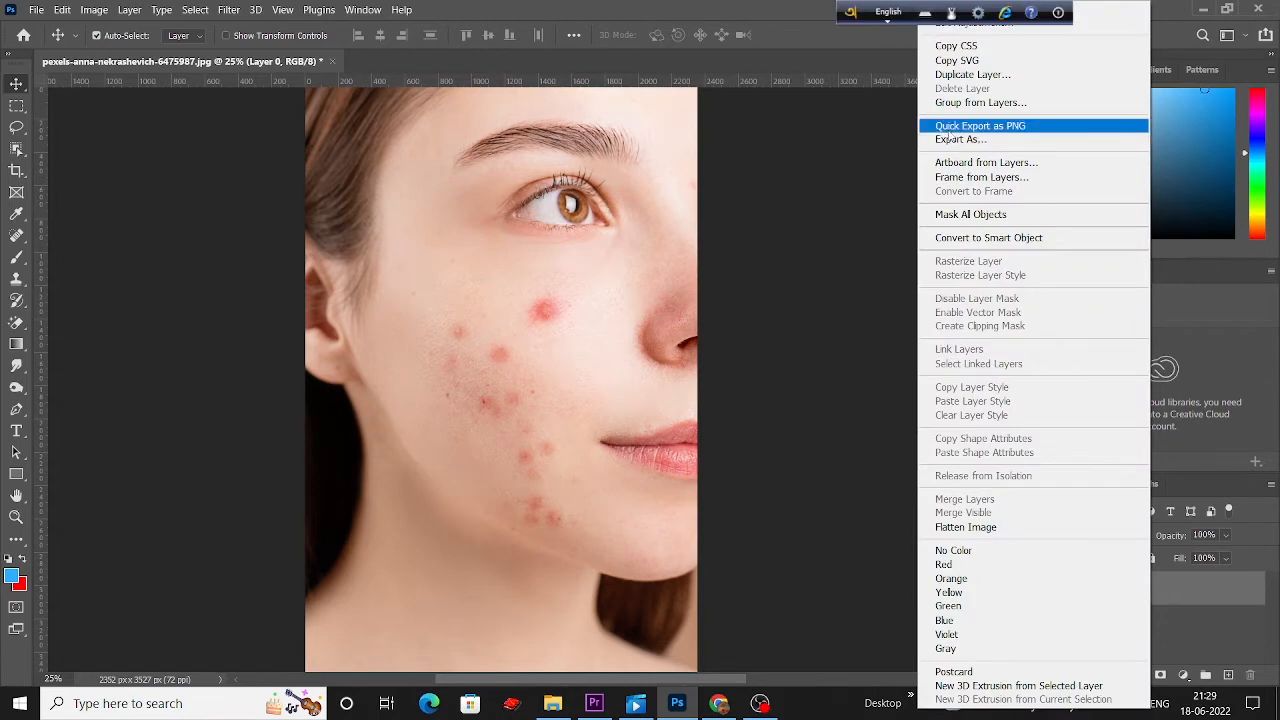
click(968, 75)
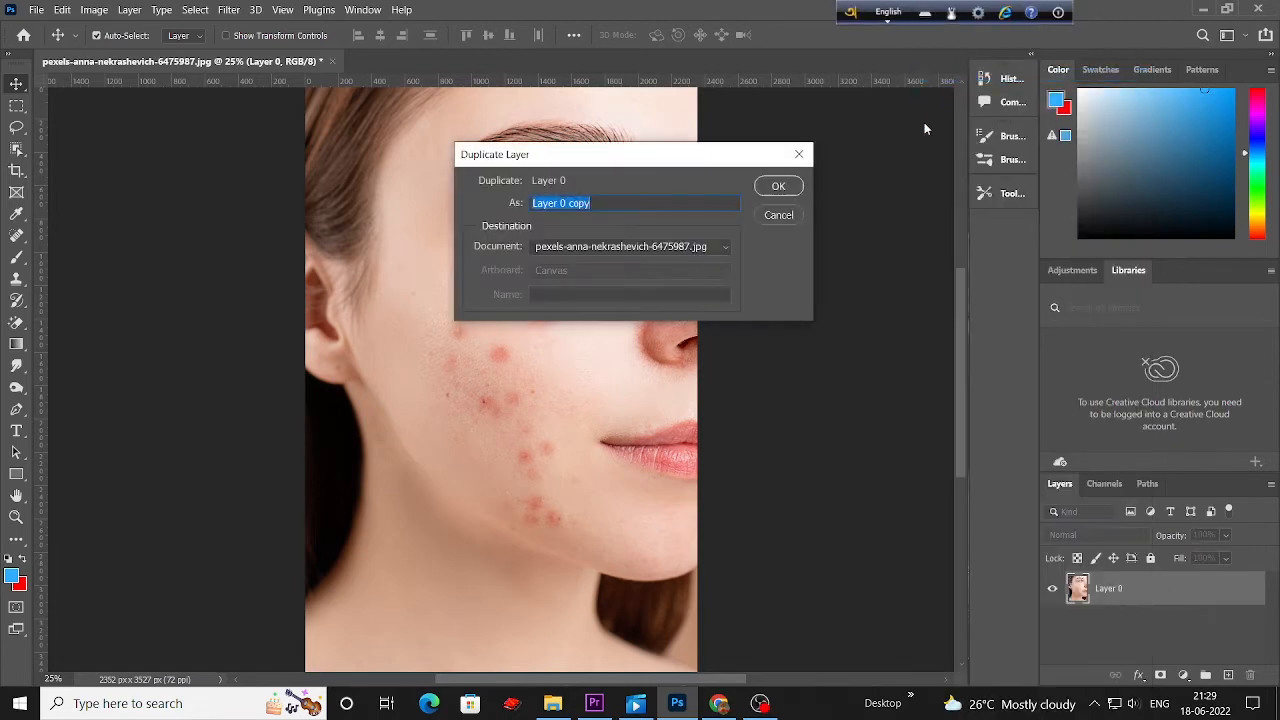
click(779, 187)
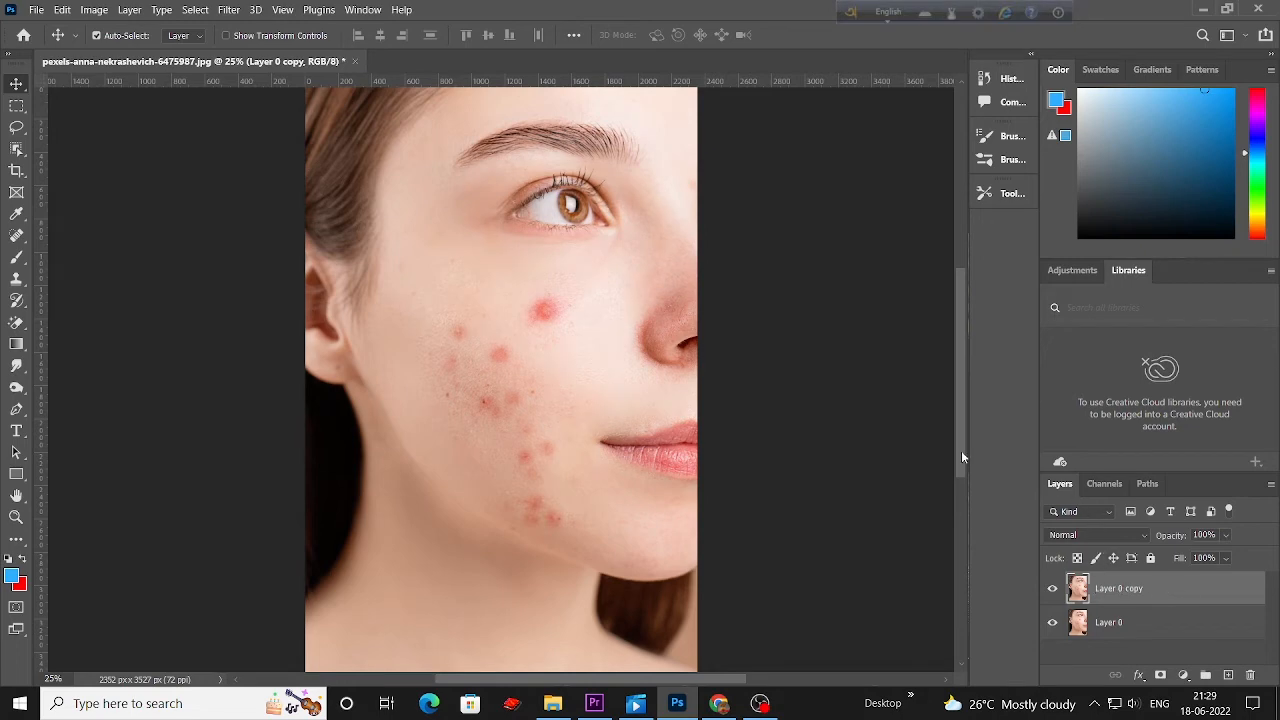
Use the Patch tool to replace the red pimples on the upper cheek with nearby clear skin on Layer 0 copy.
click(18, 236)
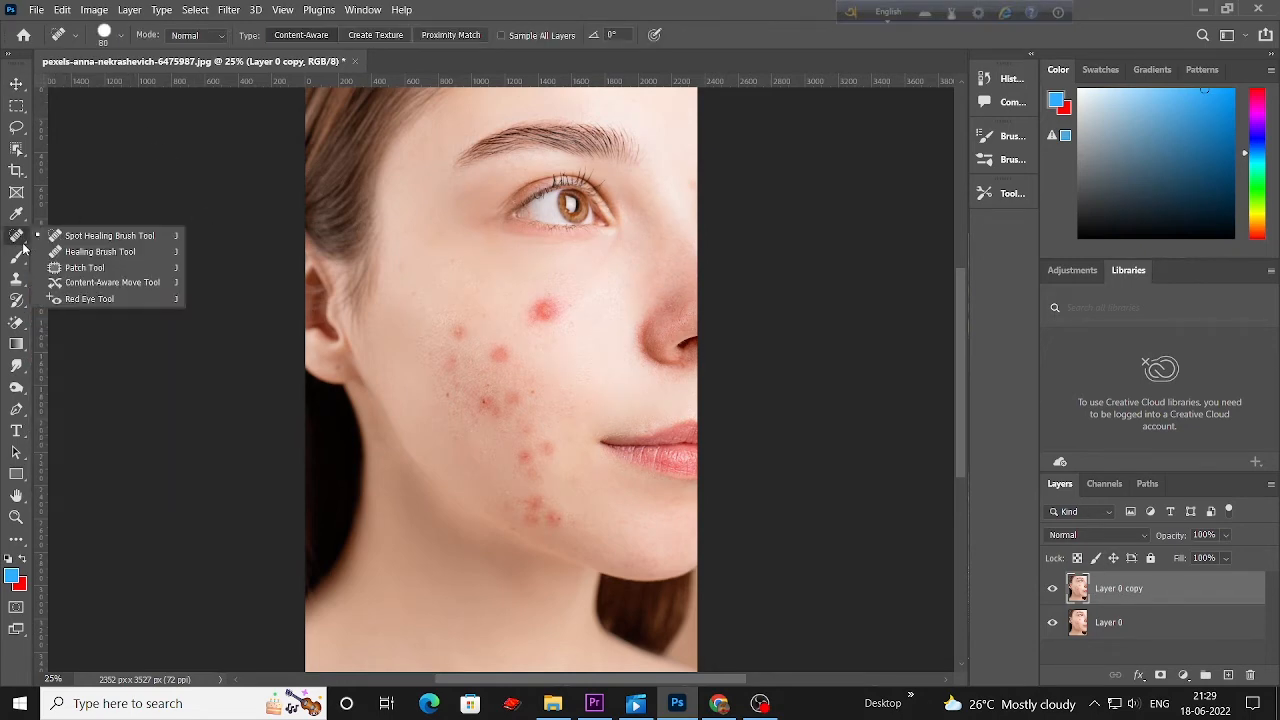
click(84, 268)
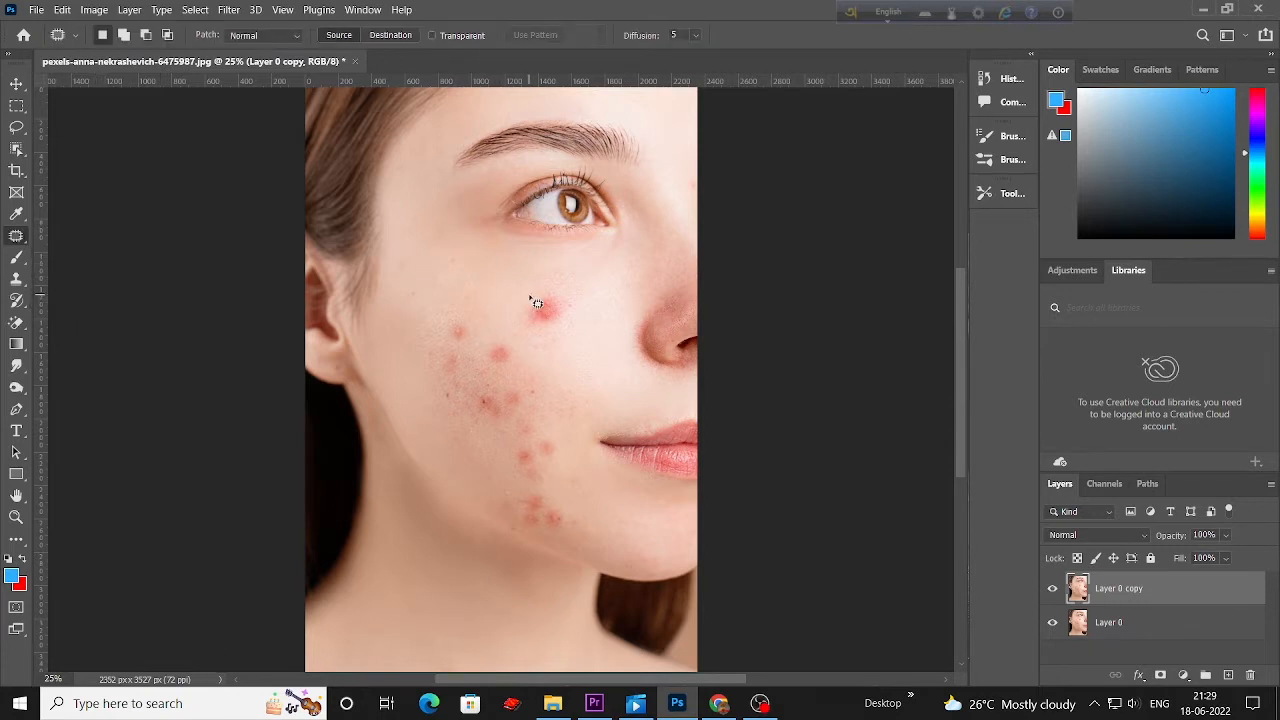
mouse_move(527, 305)
mouse_down()
mouse_move(571, 326)
mouse_move(575, 300)
mouse_move(559, 292)
mouse_move(526, 301)
mouse_move(603, 373)
mouse_up()
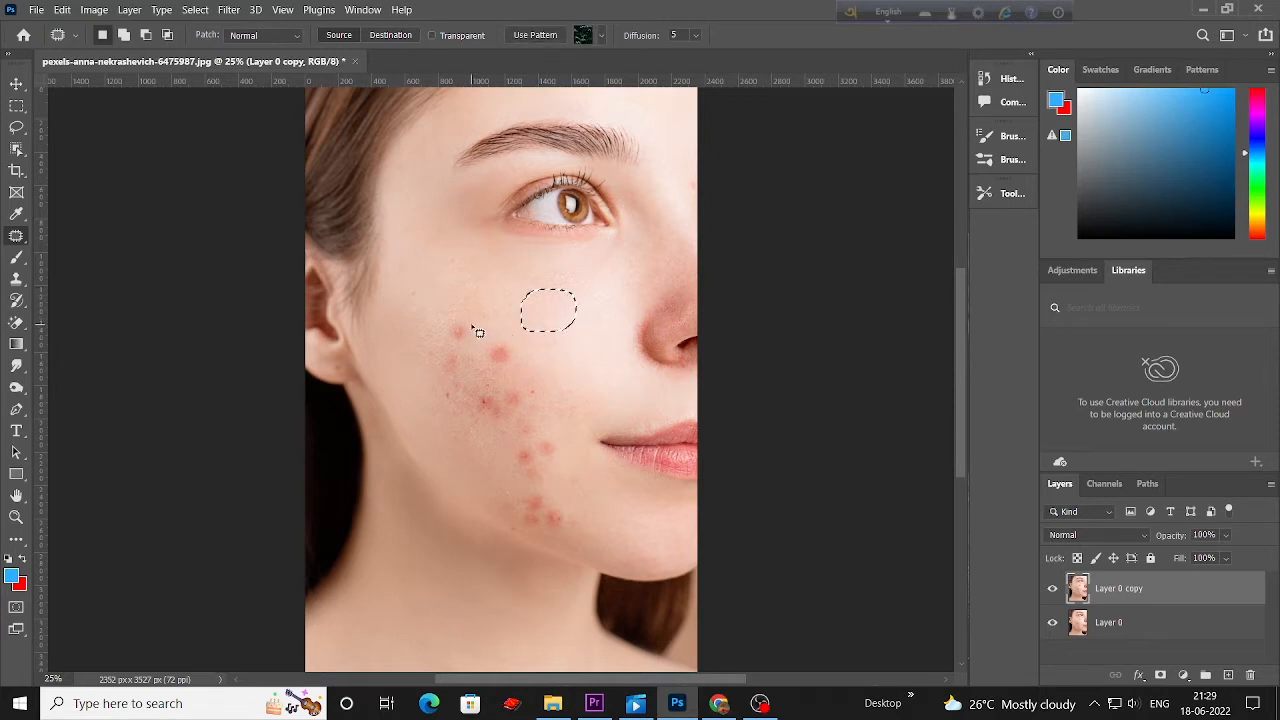
click(470, 326)
mouse_move(449, 327)
mouse_down()
mouse_move(478, 344)
mouse_move(476, 320)
mouse_move(426, 316)
mouse_move(497, 372)
mouse_move(514, 363)
mouse_move(493, 342)
mouse_move(549, 364)
mouse_up()
key(ctrl+d)
Patch the pimples on the lower cheek and near the jawline with adjacent clear skin.
mouse_move(540, 440)
mouse_down()
mouse_move(549, 449)
mouse_move(545, 436)
mouse_up()
mouse_move(574, 537)
mouse_down()
mouse_move(560, 498)
mouse_move(573, 535)
mouse_up()
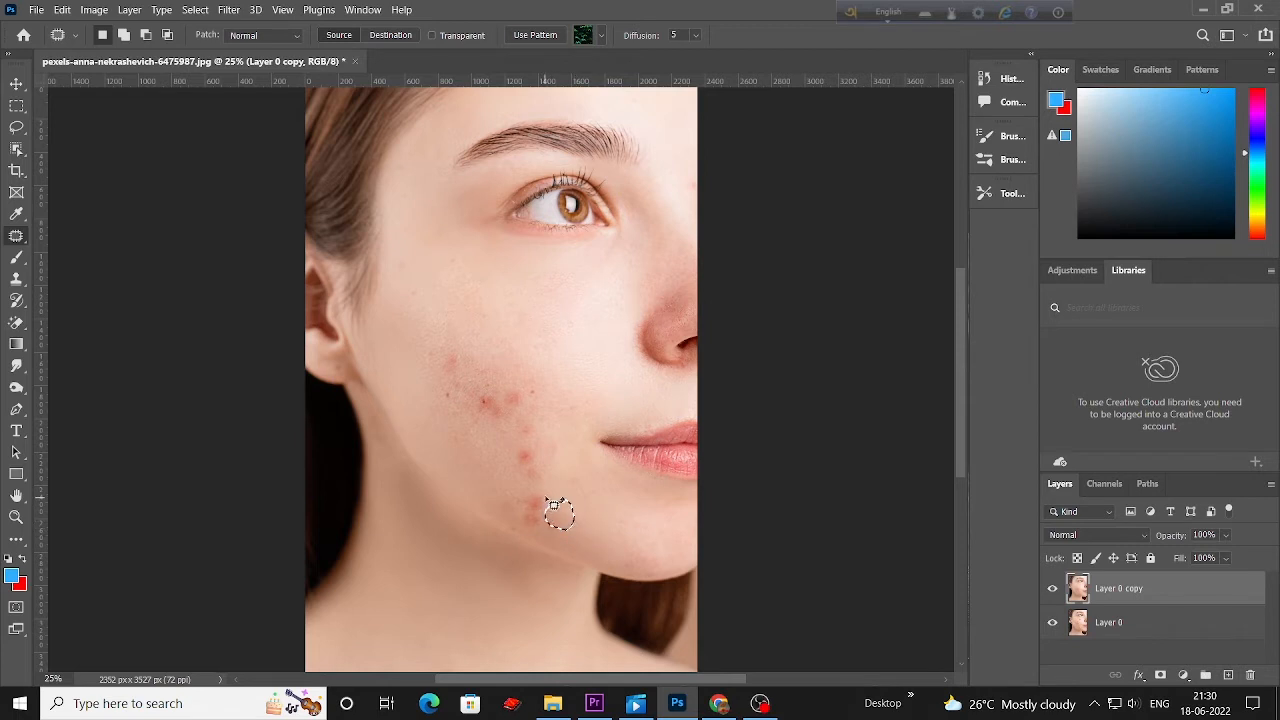
mouse_move(541, 494)
mouse_down()
mouse_move(516, 511)
mouse_move(545, 534)
mouse_move(560, 526)
mouse_move(553, 507)
mouse_move(527, 505)
mouse_move(583, 506)
mouse_up()
click(541, 452)
mouse_move(538, 452)
mouse_down()
mouse_move(521, 469)
mouse_move(530, 447)
mouse_move(572, 478)
mouse_up()
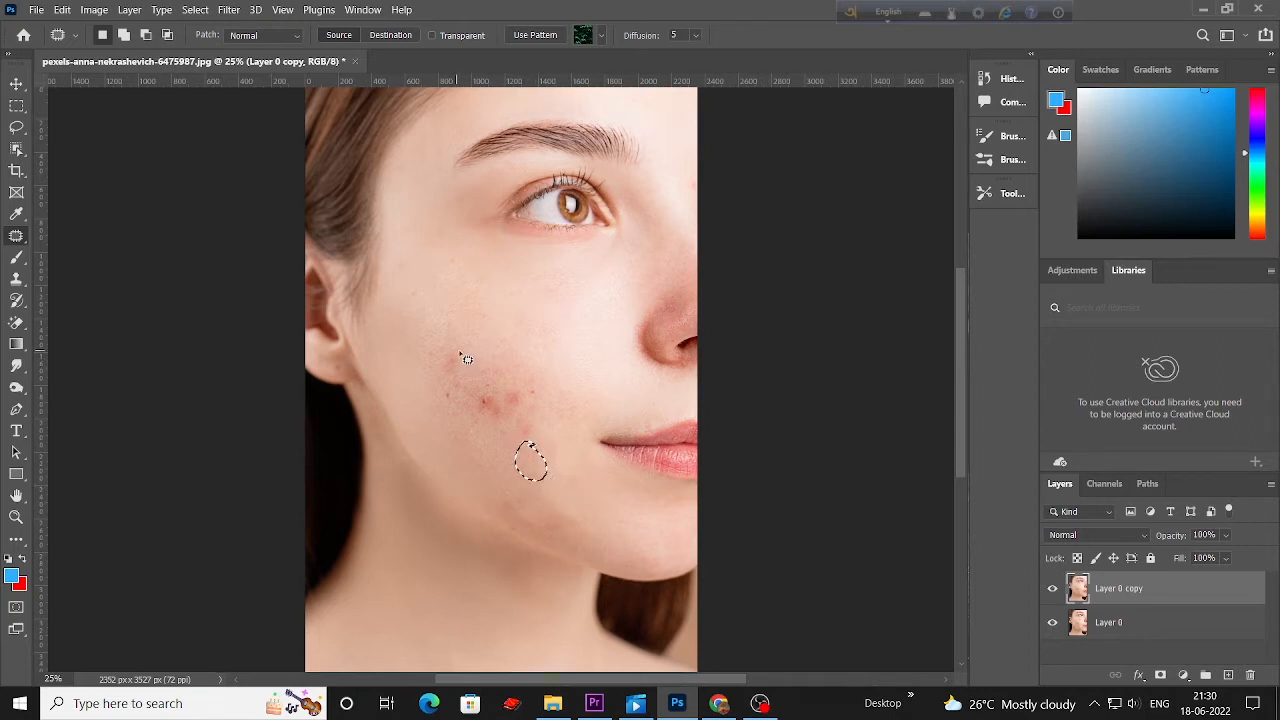
Patch the remaining cluster of red blemishes in the middle of the cheek with surrounding skin.
mouse_move(530, 380)
mouse_down()
mouse_move(565, 439)
mouse_move(500, 396)
mouse_move(528, 410)
mouse_move(486, 342)
mouse_up()
mouse_move(485, 389)
mouse_down()
mouse_move(474, 414)
mouse_move(497, 419)
mouse_move(486, 390)
mouse_move(432, 411)
mouse_move(468, 366)
mouse_up()
mouse_move(460, 367)
mouse_down()
mouse_move(429, 371)
mouse_move(440, 372)
mouse_move(427, 400)
mouse_move(447, 394)
mouse_move(410, 402)
mouse_move(498, 392)
mouse_up()
key(ctrl+d)
mouse_move(513, 441)
mouse_down()
mouse_move(515, 416)
mouse_move(450, 441)
mouse_move(420, 386)
mouse_up()
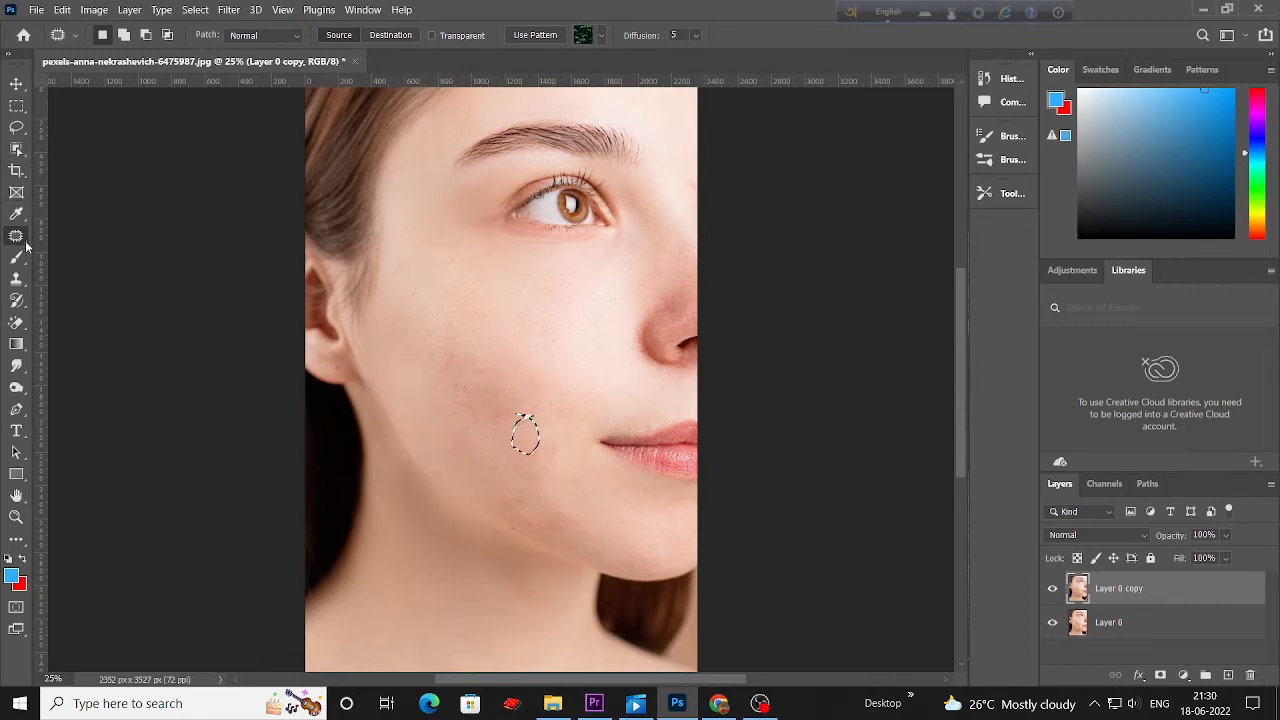
Clear the patch selection and remove the small mark on the upper cheek with the Spot Healing Brush in Content-Aware mode.
click(27, 243)
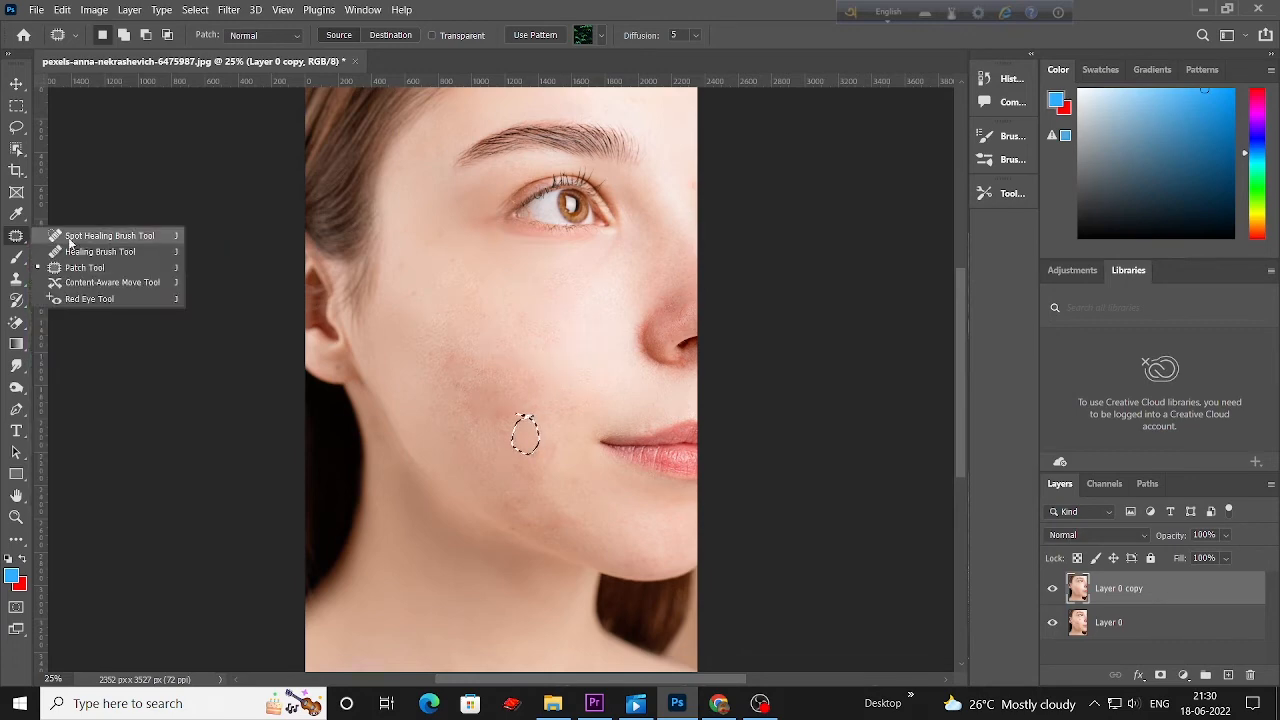
click(108, 238)
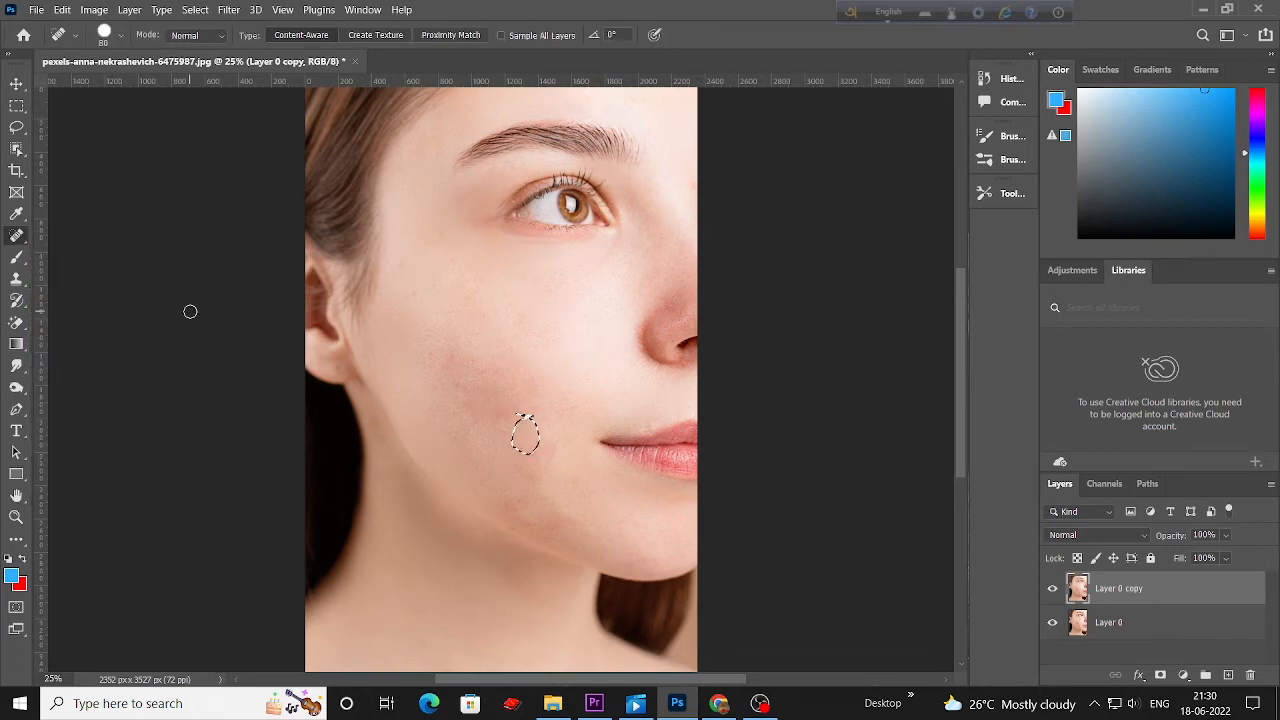
key(ctrl+d)
key(ctrl+plus)
key(ctrl+plus)
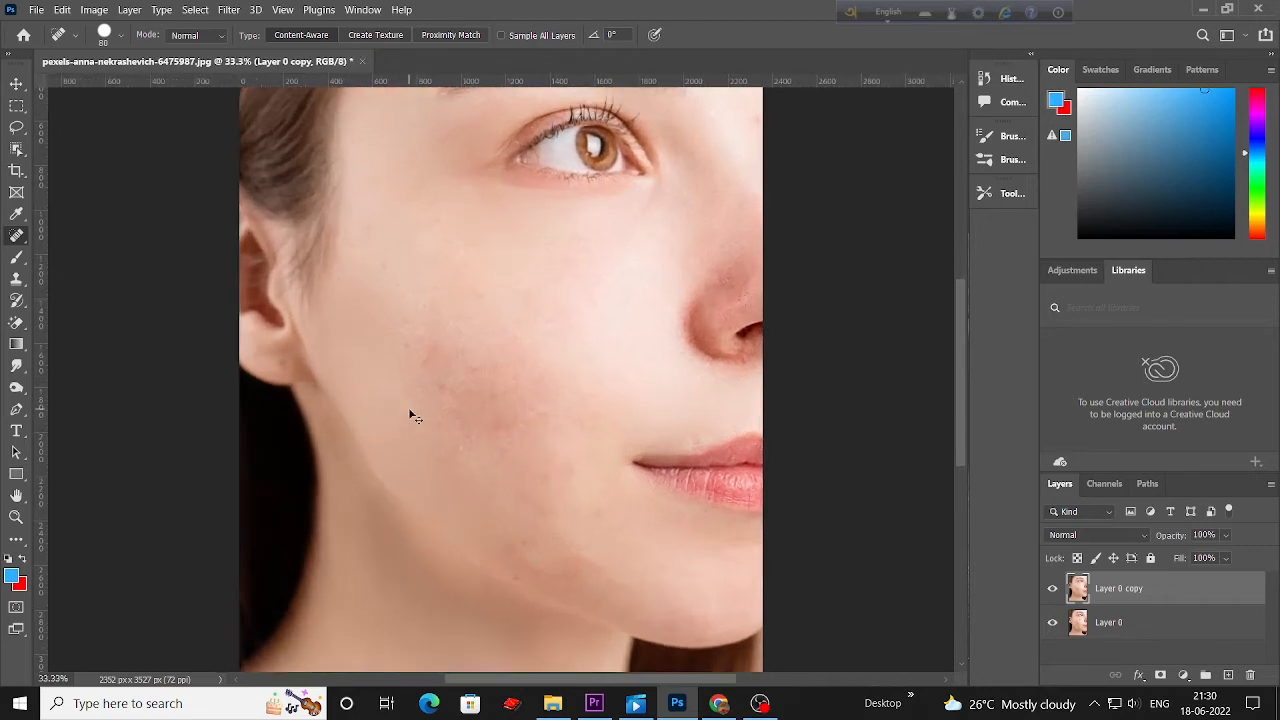
scroll(373, 260, up, 2)
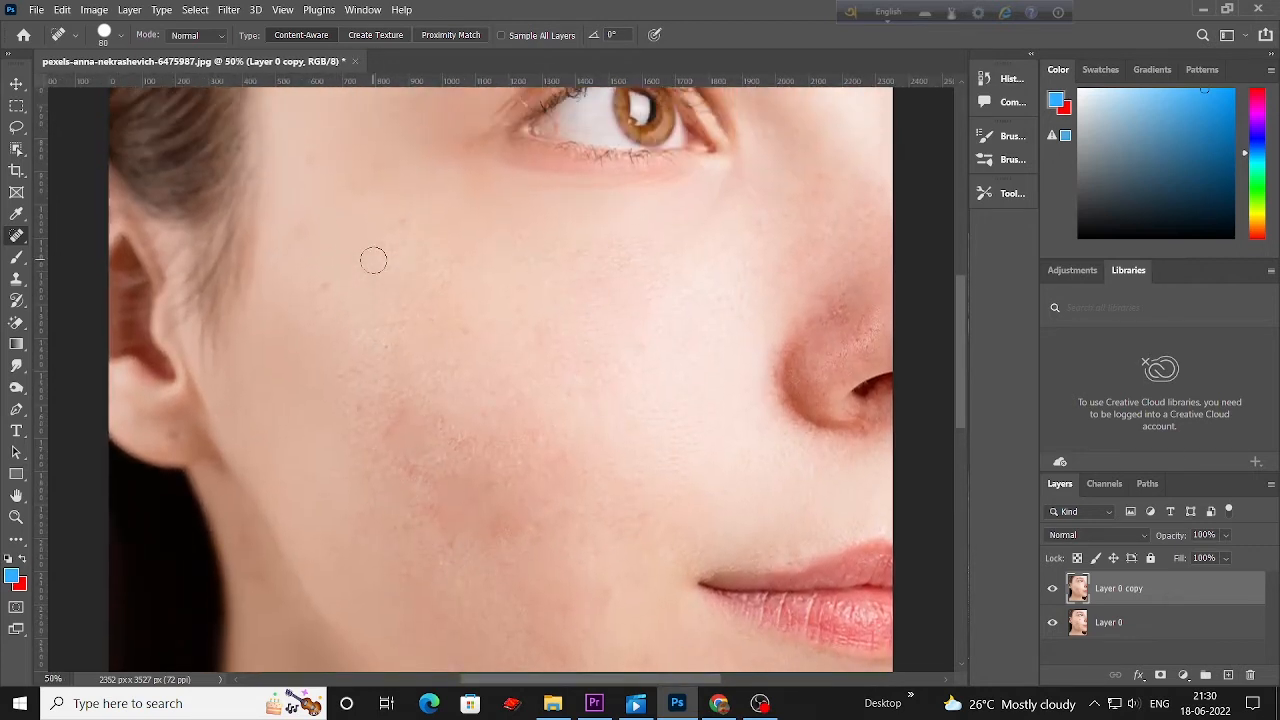
click(404, 220)
Reduce the healing brush size to 50 and heal the small spots across the upper and outer cheek.
key(bracketleft)
key(bracketleft)
scroll(403, 271, down, 1)
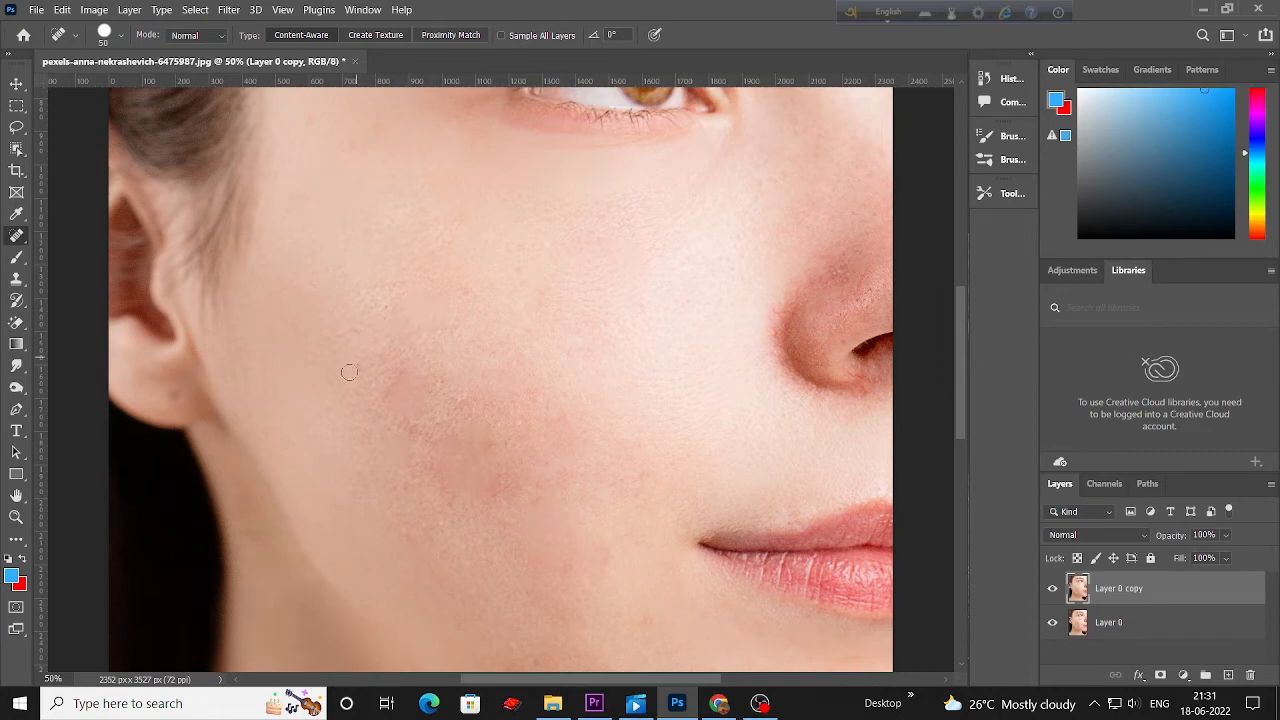
drag(349, 371, 368, 362)
click(380, 351)
scroll(514, 331, down, 1)
click(547, 218)
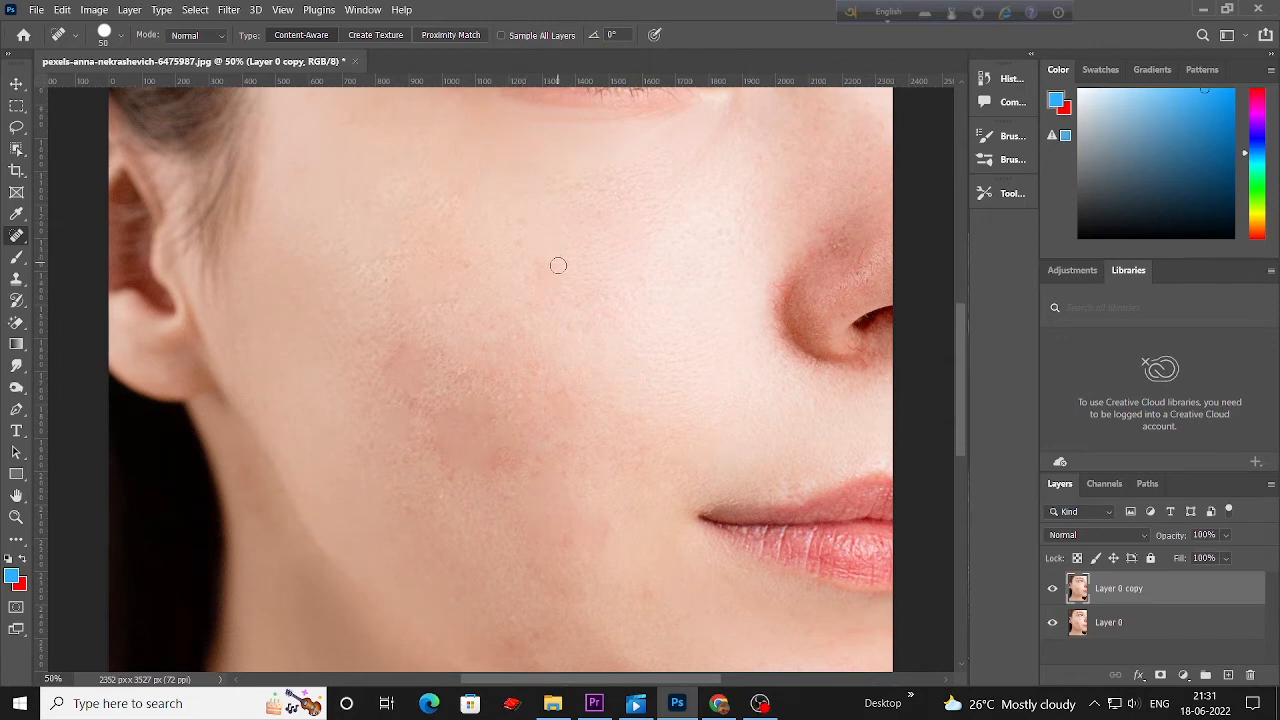
Heal the small spots beside the mouth, on the lower cheek and along the jawline with the Spot Healing Brush.
scroll(638, 606, down, 1)
click(642, 556)
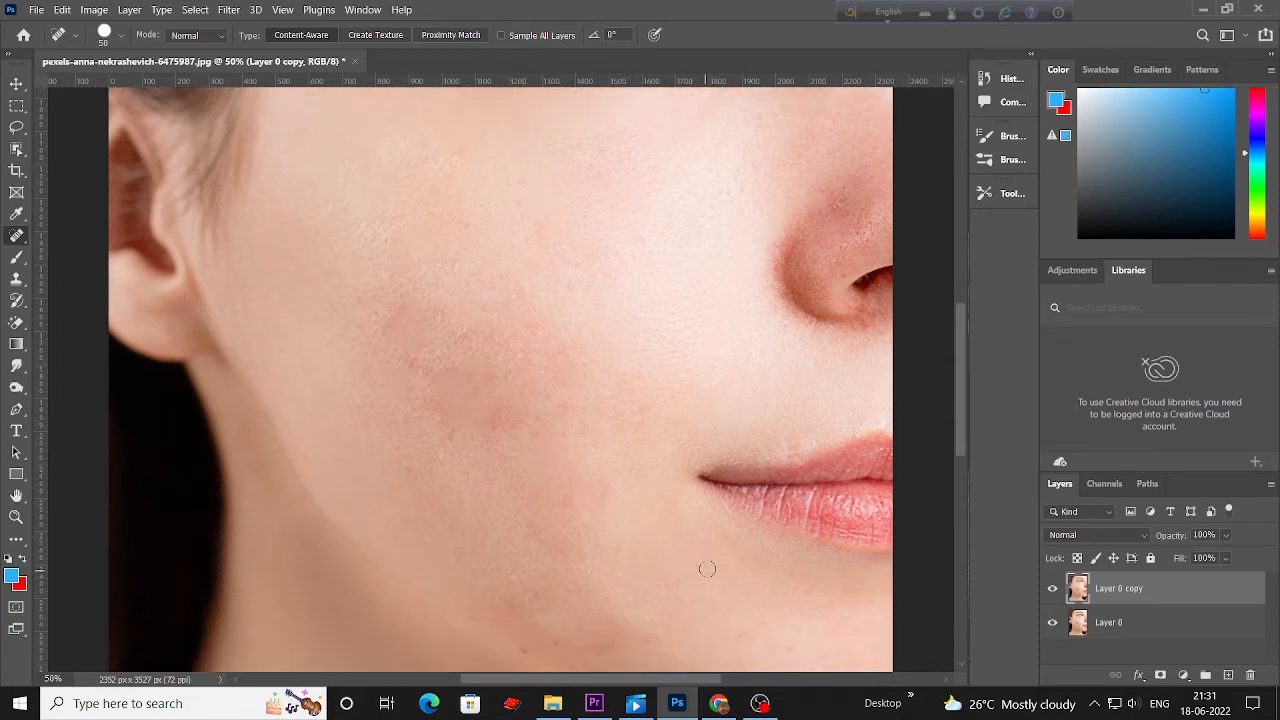
click(709, 570)
scroll(512, 626, down, 1)
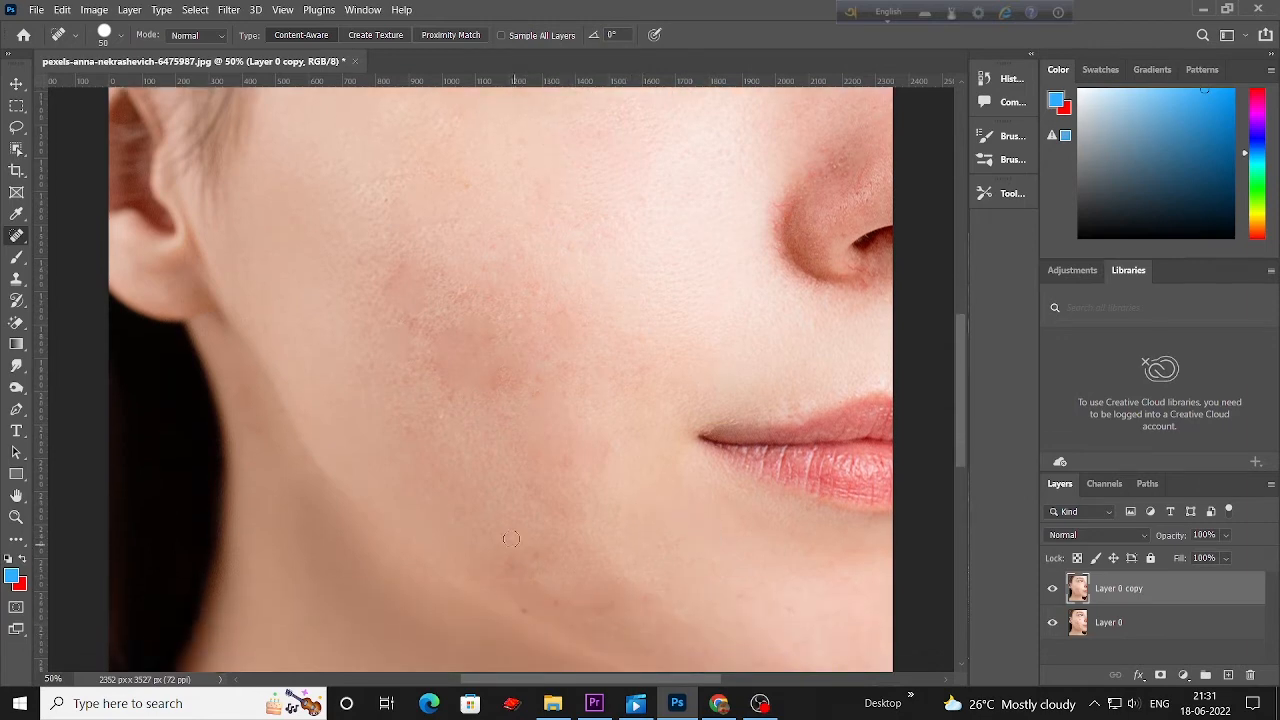
drag(511, 539, 524, 552)
drag(441, 413, 442, 434)
click(399, 426)
scroll(460, 470, down, 2)
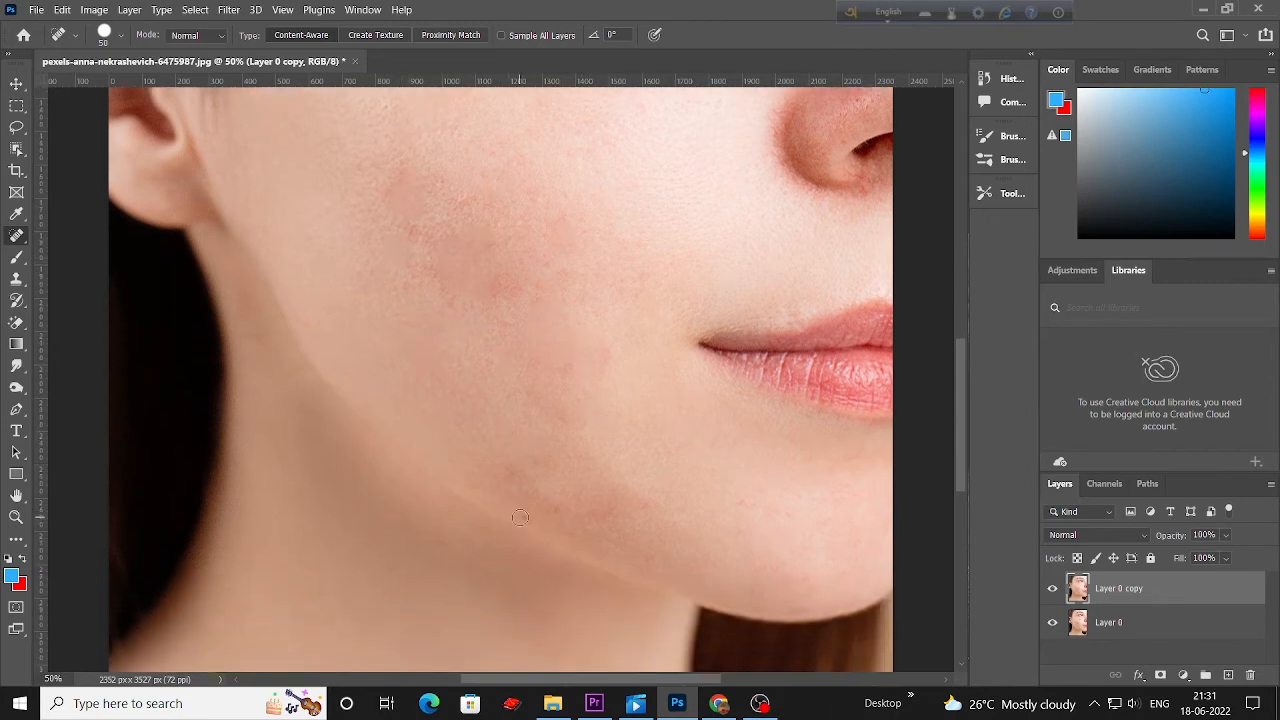
click(531, 451)
scroll(657, 491, down, 1)
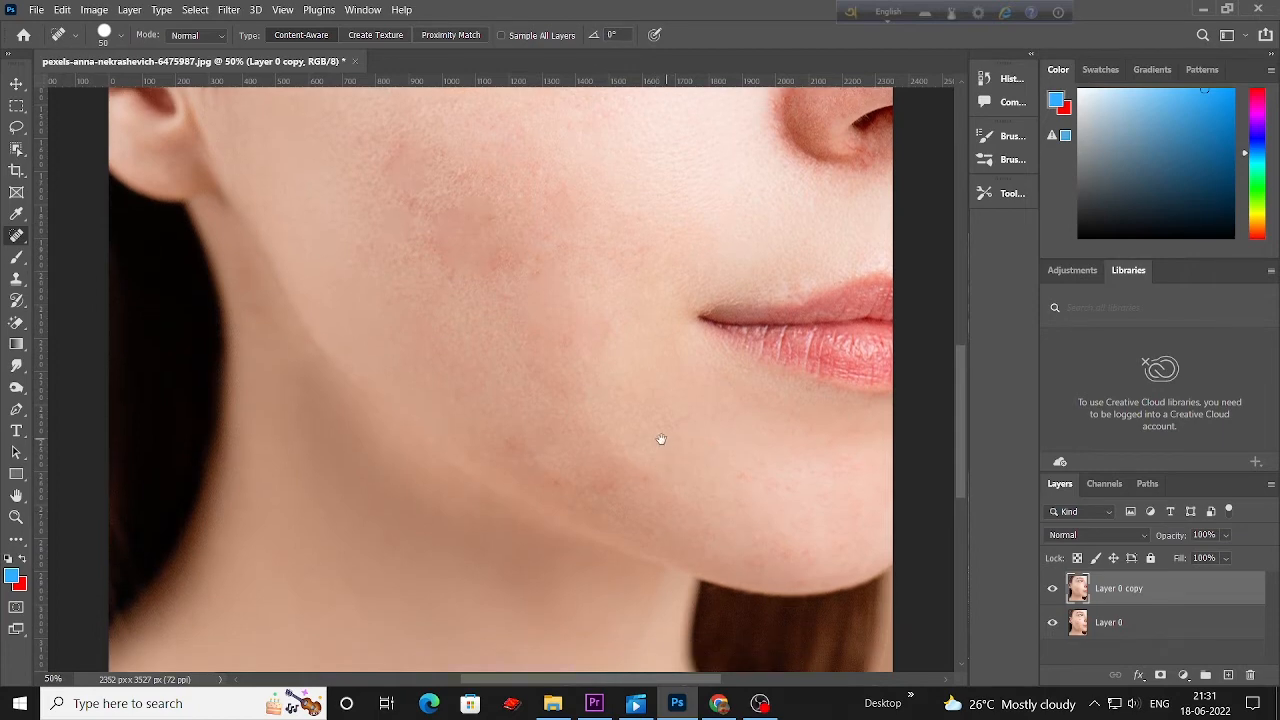
Heal the small marks on the chin below the lips with the Spot Healing Brush.
drag(661, 439, 466, 423)
drag(541, 461, 586, 494)
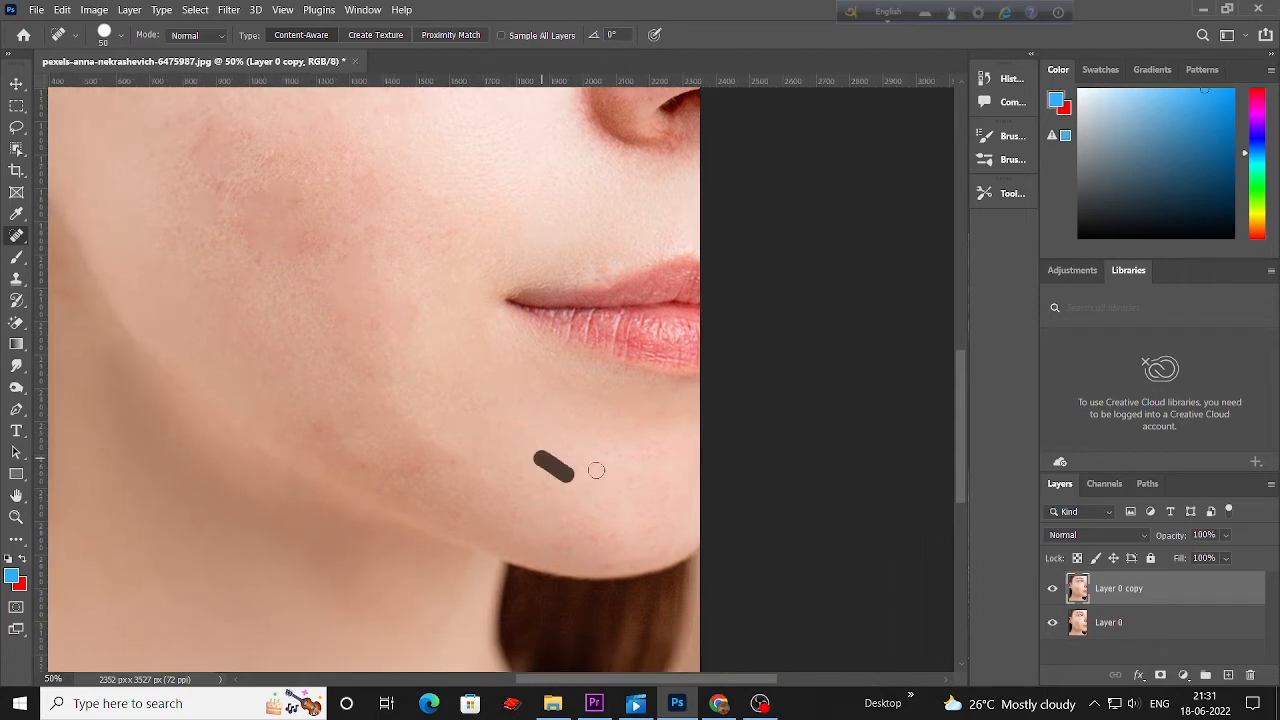
click(598, 472)
click(585, 470)
click(622, 484)
click(609, 476)
drag(571, 537, 590, 528)
Heal the remaining marks in the reddish cheek area and on the outer cheek near the ear.
scroll(450, 520, up, 5)
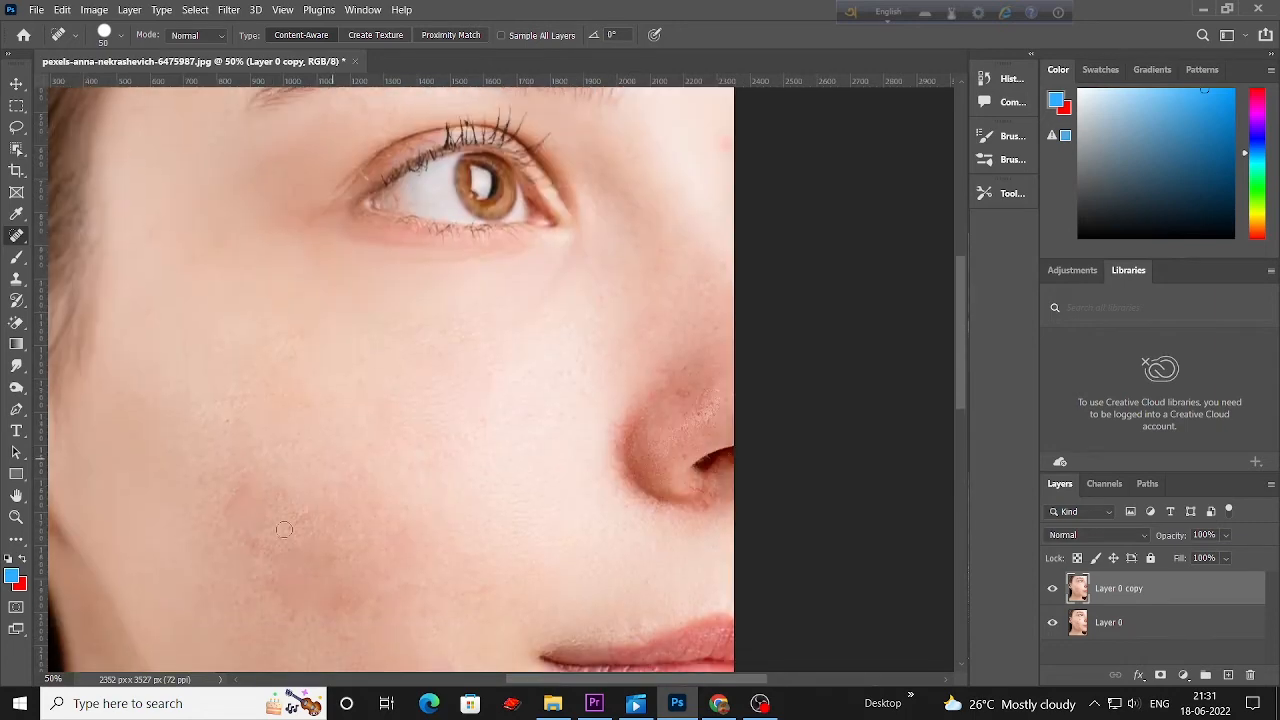
drag(283, 500, 306, 546)
scroll(322, 533, down, 2)
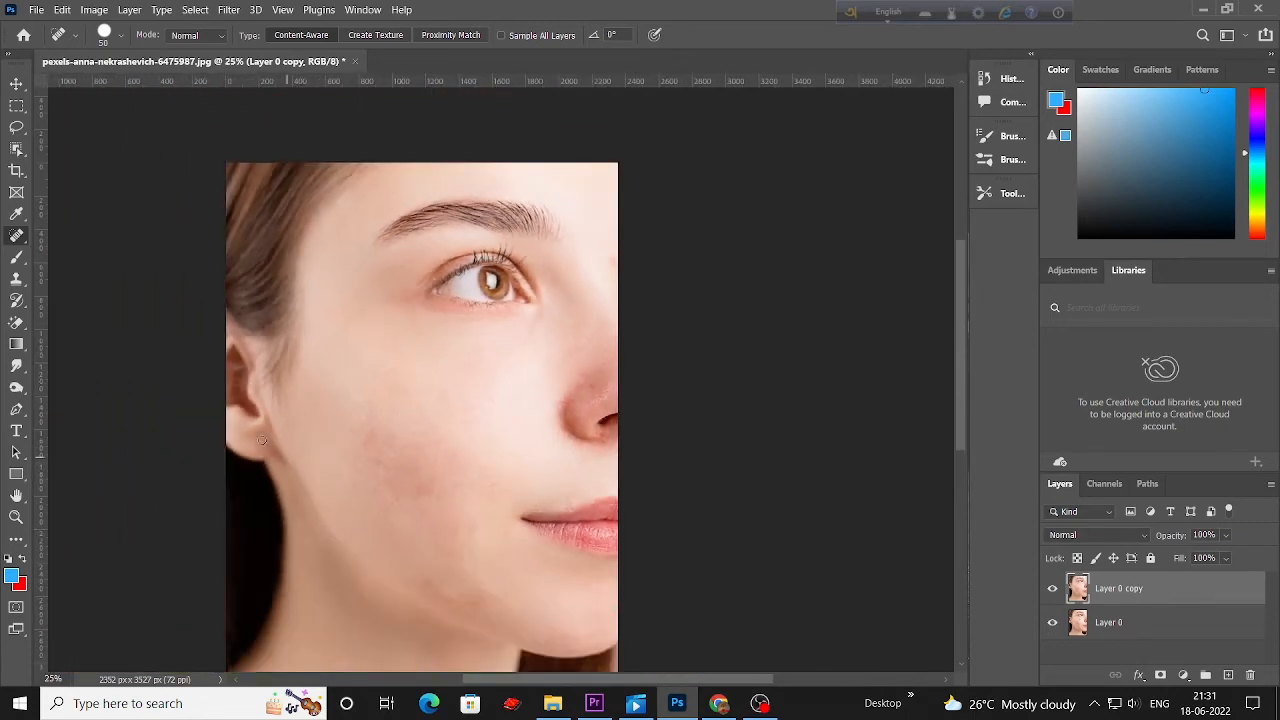
drag(324, 384, 326, 400)
Apply a Surface Blur to Layer 0 copy with a radius of 52 pixels and a threshold of 44 levels.
click(229, 10)
mouse_move(261, 211)
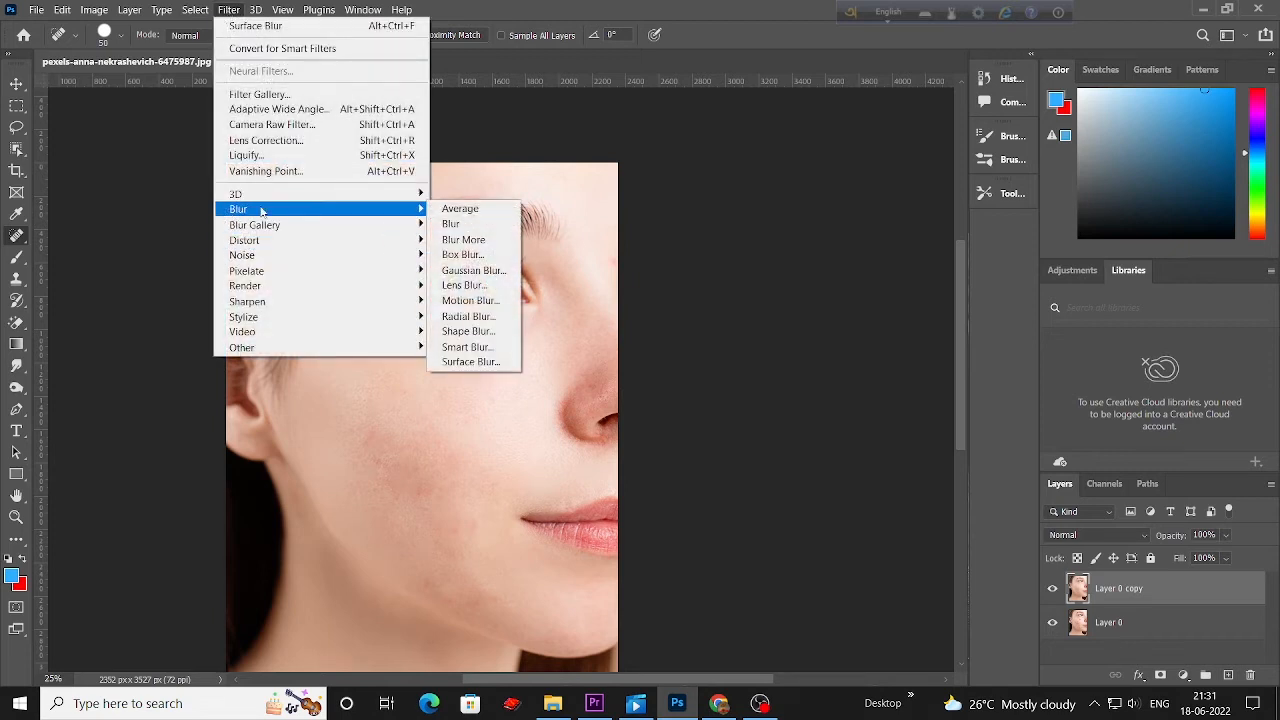
click(460, 366)
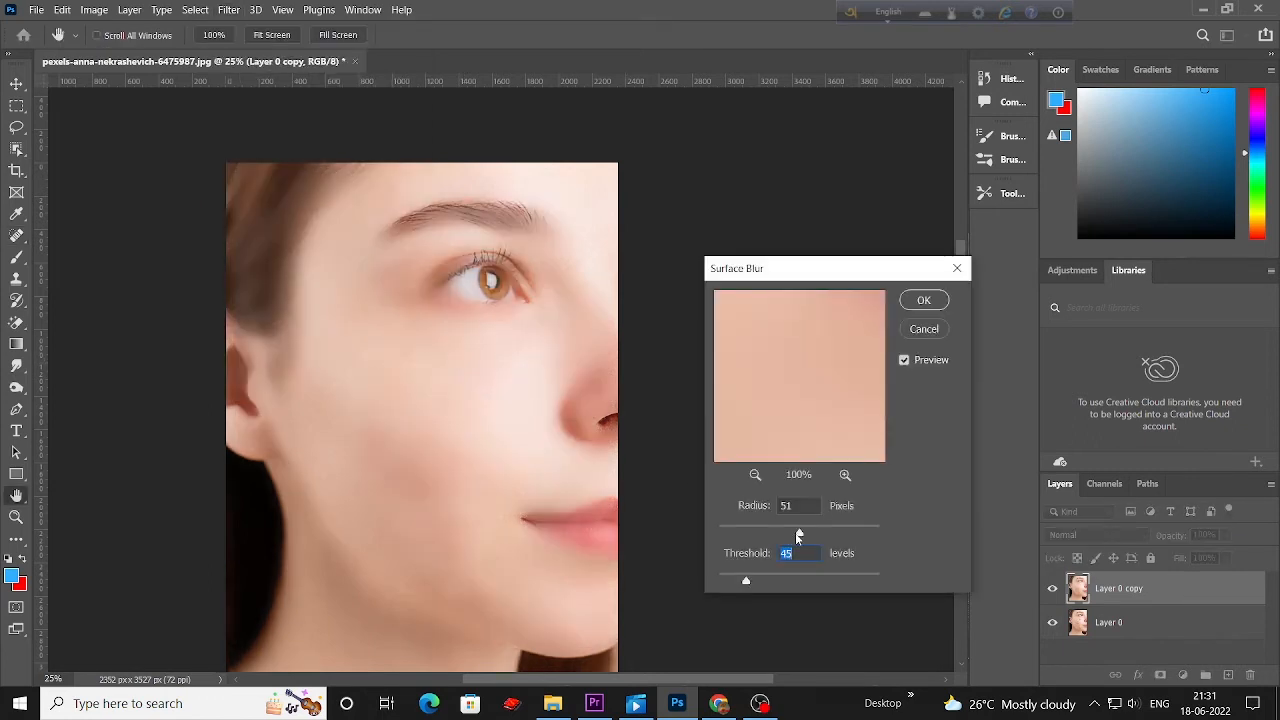
drag(799, 530, 801, 530)
click(745, 581)
drag(745, 582, 746, 582)
drag(744, 582, 745, 582)
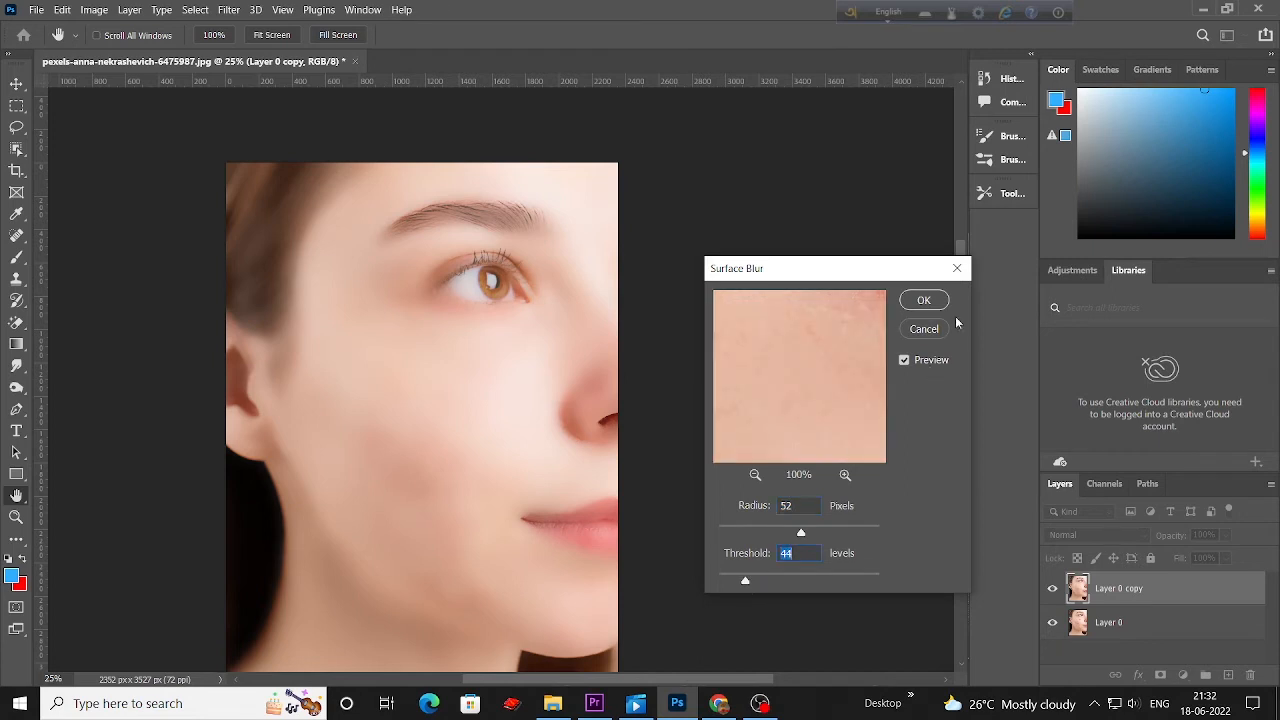
click(925, 302)
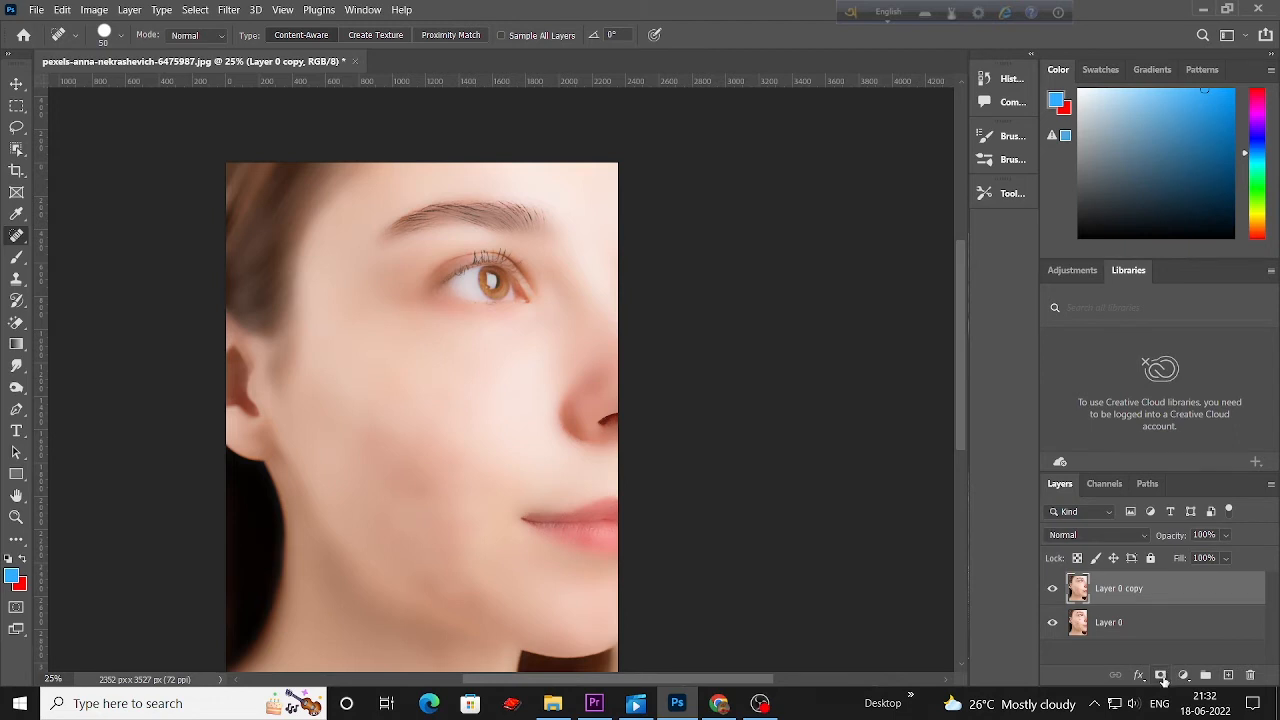
Add a layer mask to Layer 0 copy and choose a soft round 1000 px brush for painting on it.
click(1161, 676)
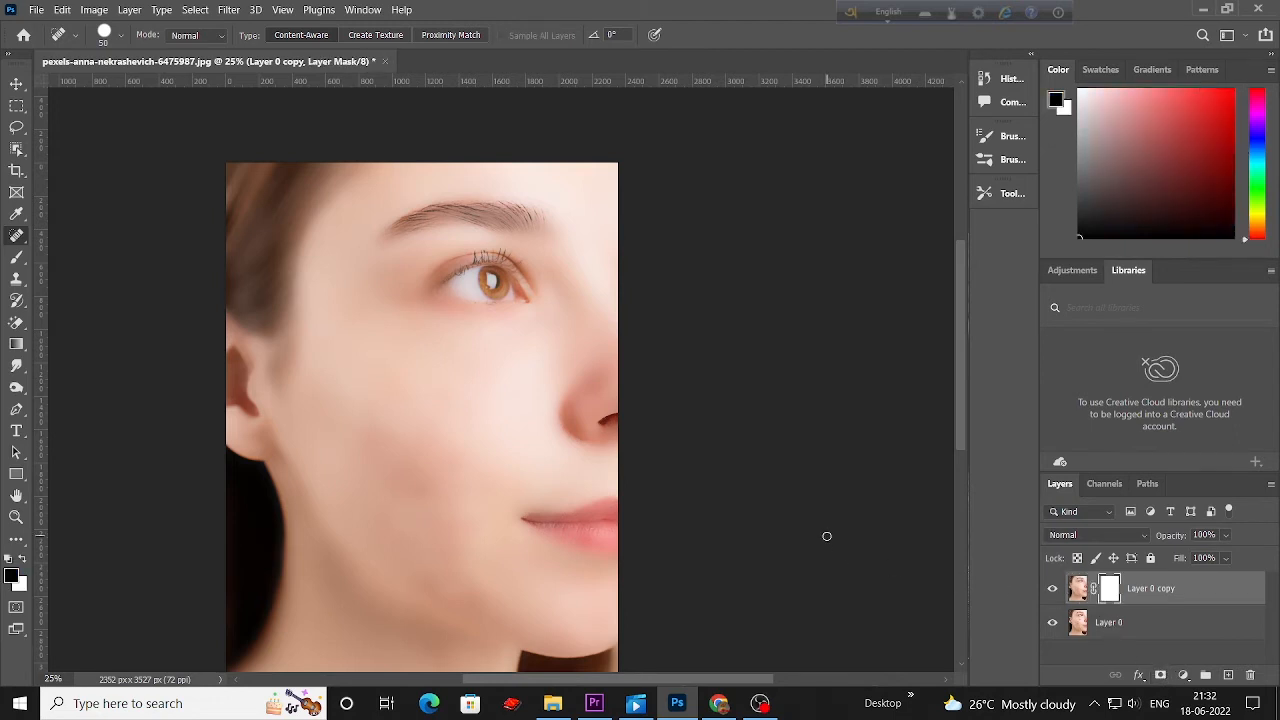
click(16, 258)
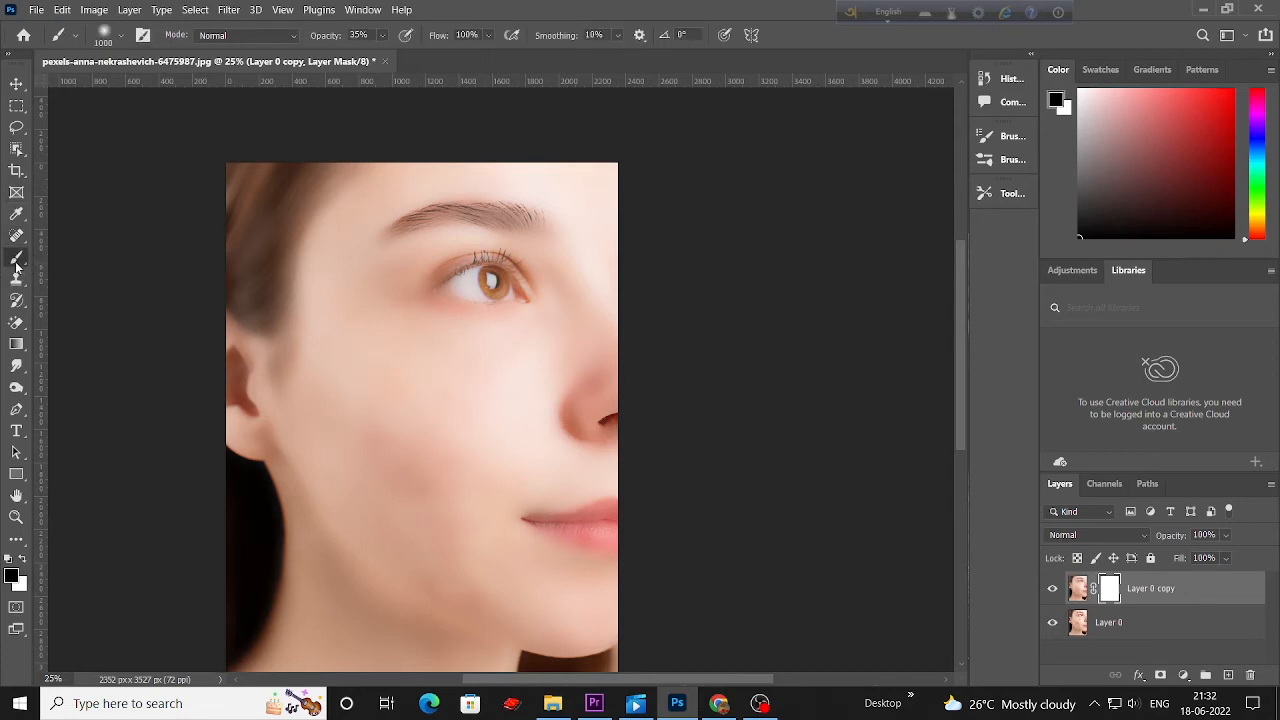
click(115, 40)
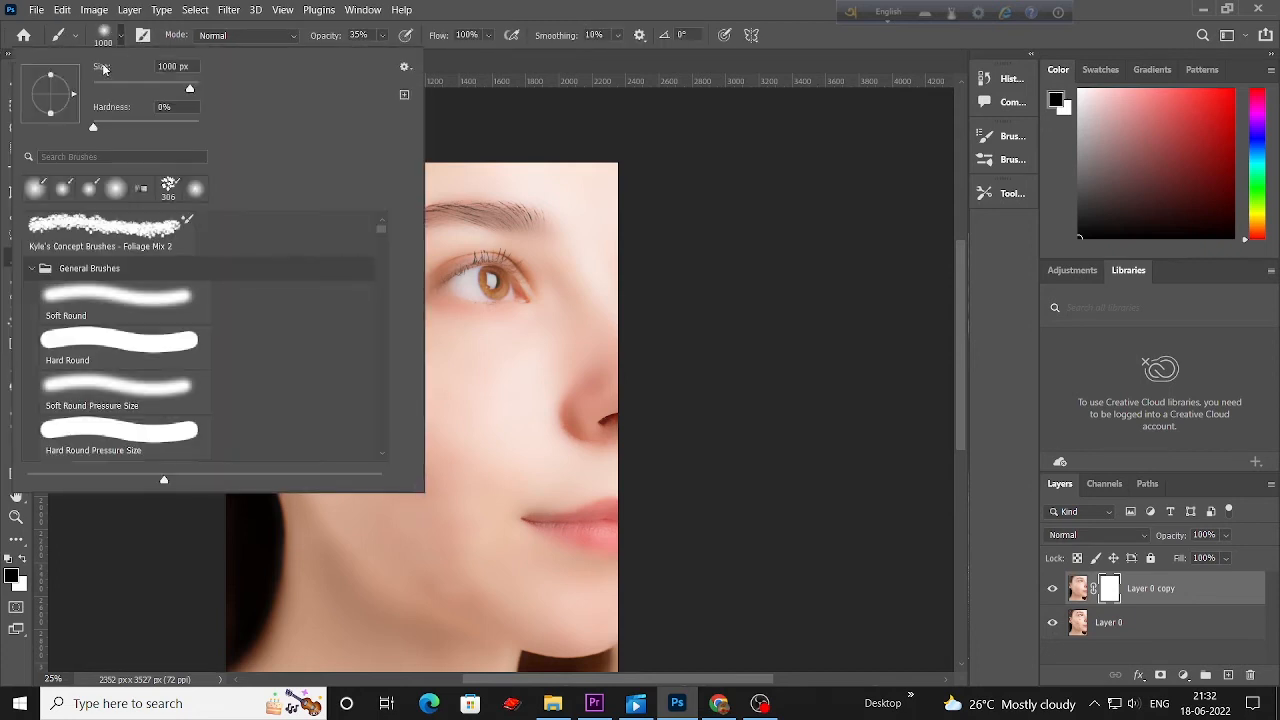
click(33, 187)
click(535, 54)
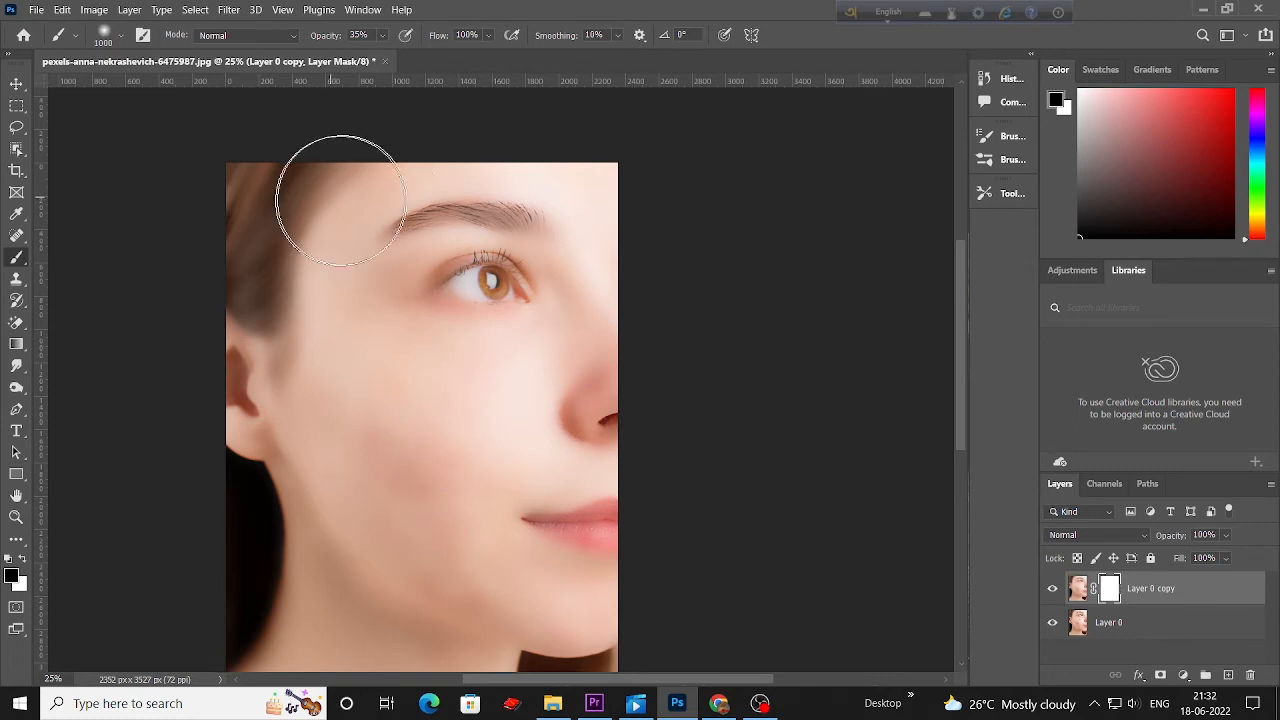
Set the brush opacity to 37% and paint black on the mask over the hair, forehead and eye to reduce the blur.
click(382, 36)
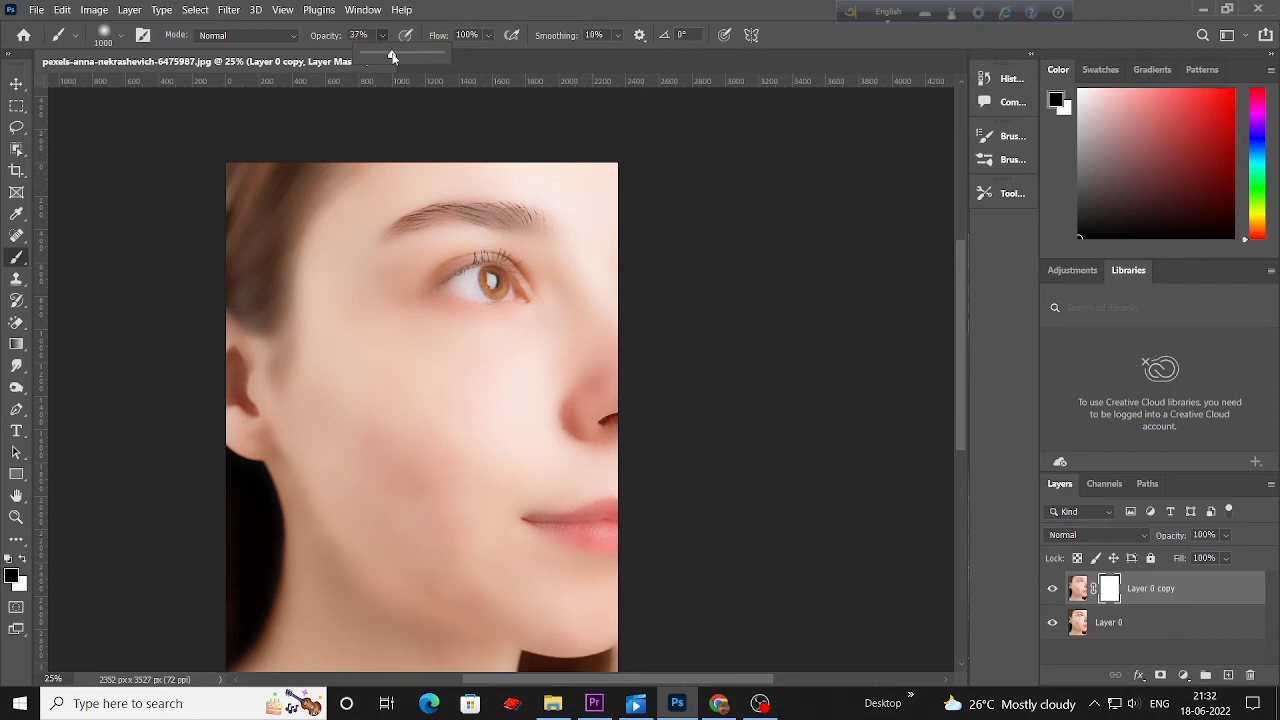
click(270, 210)
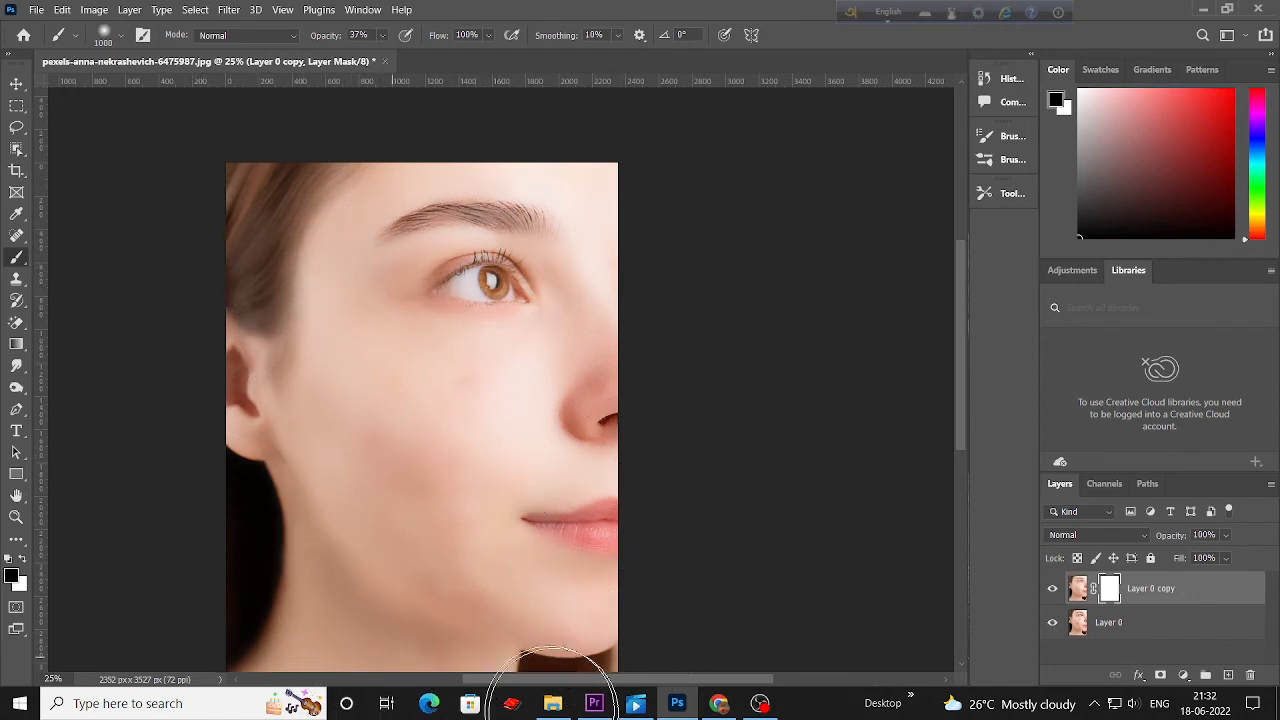
mouse_move(590, 227)
mouse_down()
mouse_move(426, 245)
mouse_move(319, 243)
mouse_move(286, 223)
mouse_up()
Raise the brush opacity to 39% and use a smaller black brush on the mask to restore eyebrow, eye, hair and lip detail.
click(383, 36)
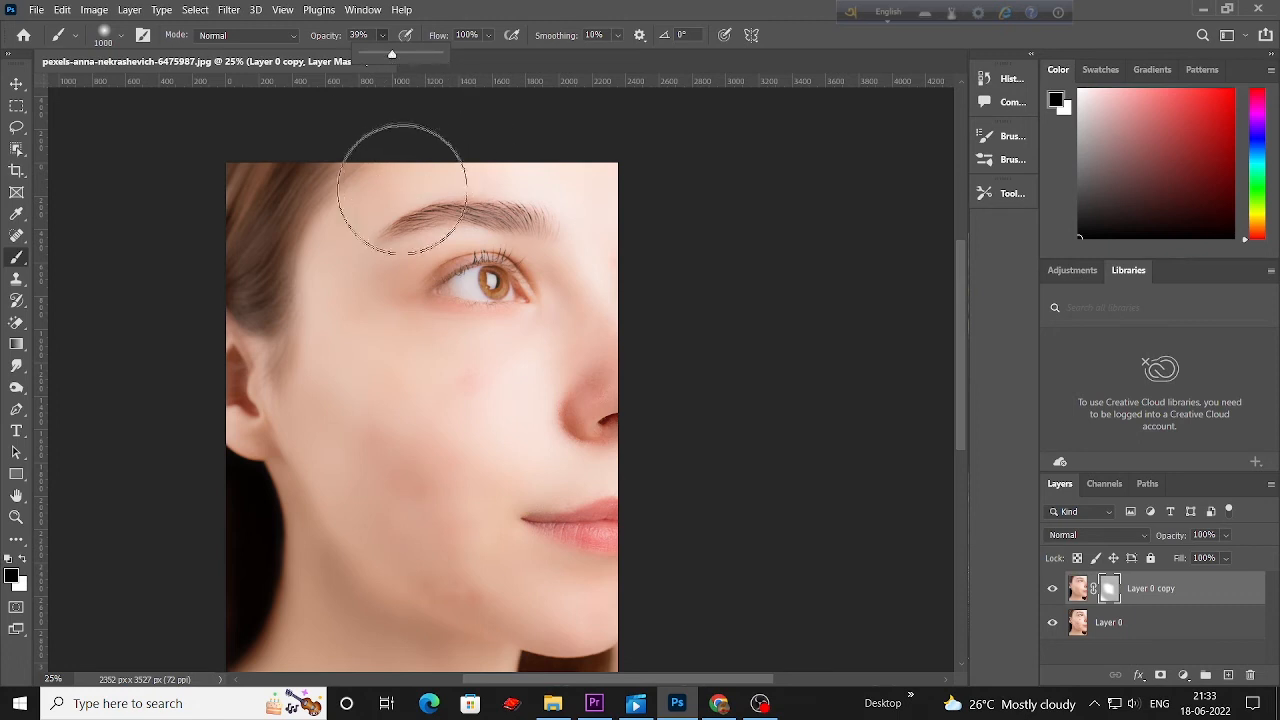
key(bracketleft)
key(bracketleft)
key(bracketleft)
key(bracketleft)
key(bracketleft)
key(bracketleft)
key(bracketleft)
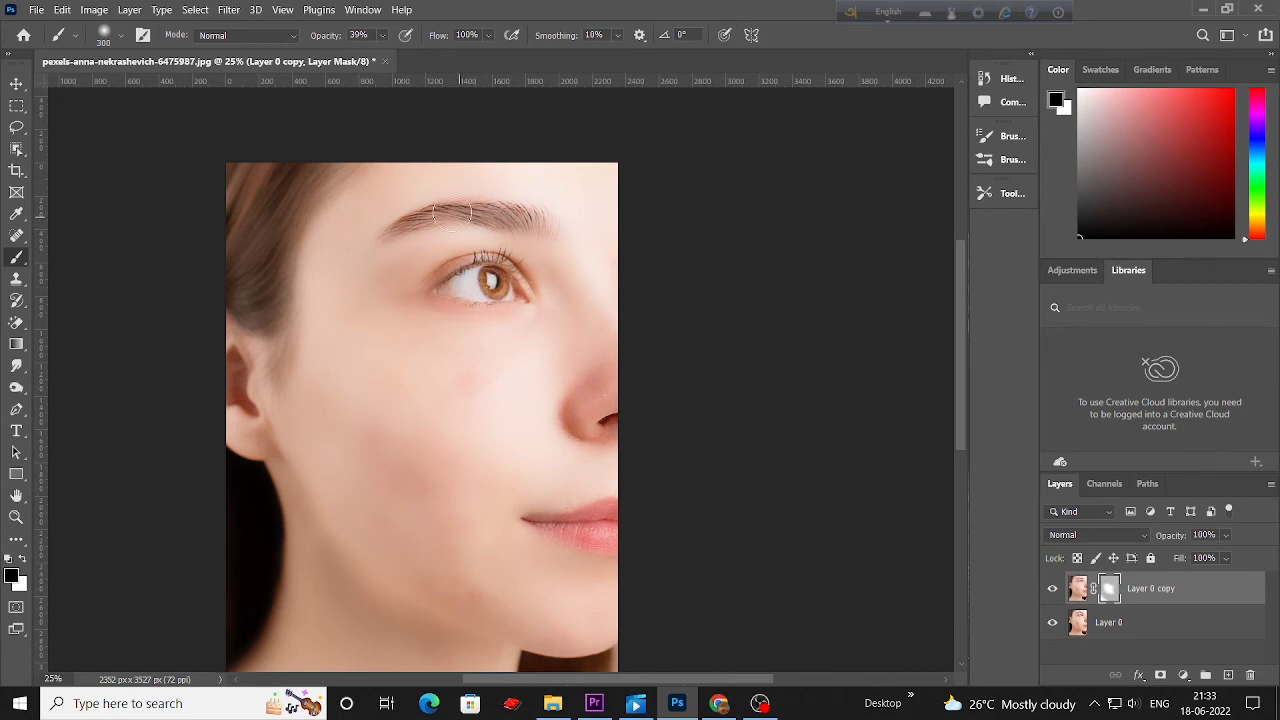
key(bracketleft)
key(bracketright)
key(bracketright)
key(bracketright)
key(bracketright)
Swap the painting color to white and paint the mask over the cheek and lower jaw to bring back the smoothing.
click(21, 560)
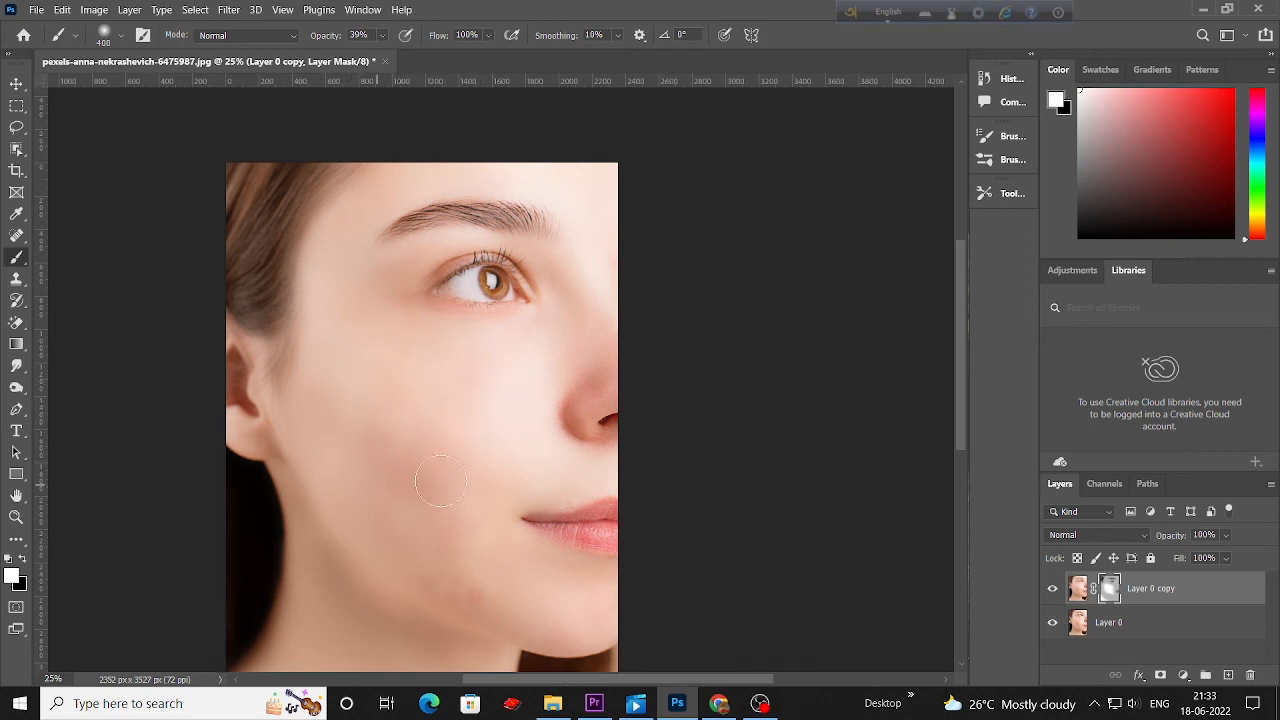
drag(457, 594, 449, 594)
Switch to the Move tool and toggle the visibility of Layer 0 copy to compare the retouched face with the original.
click(16, 85)
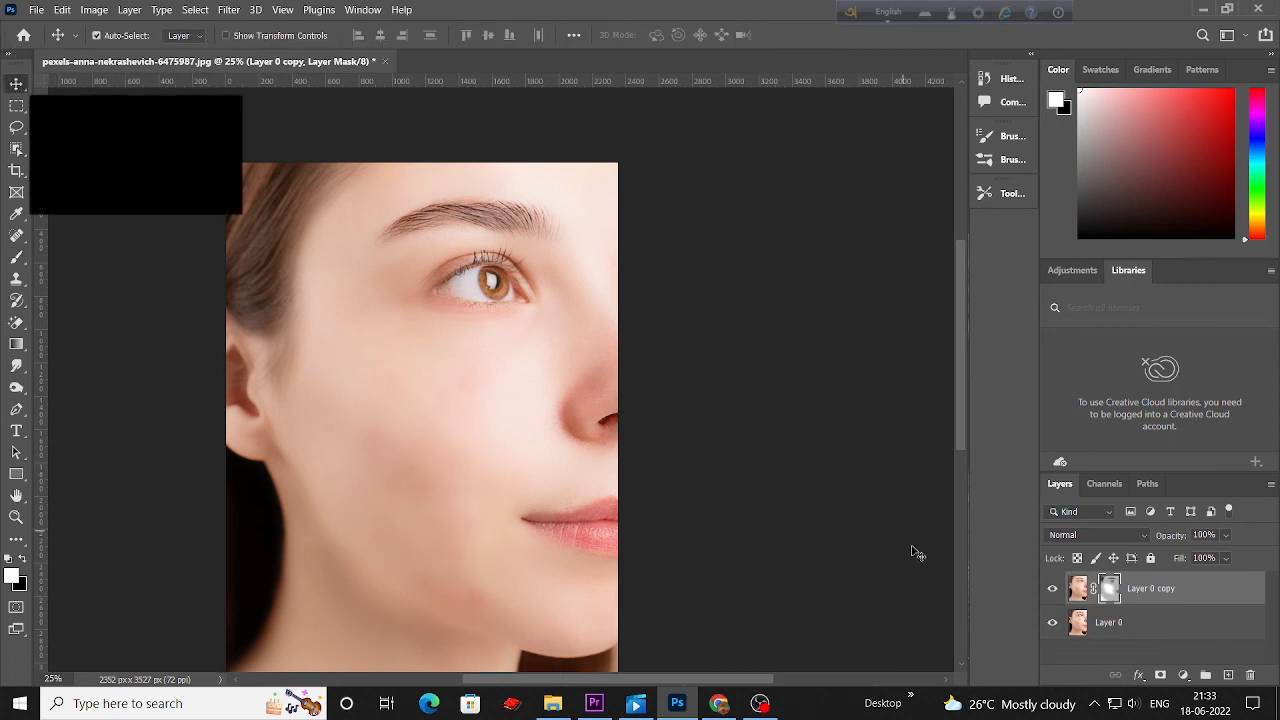
click(1052, 591)
click(1052, 591)
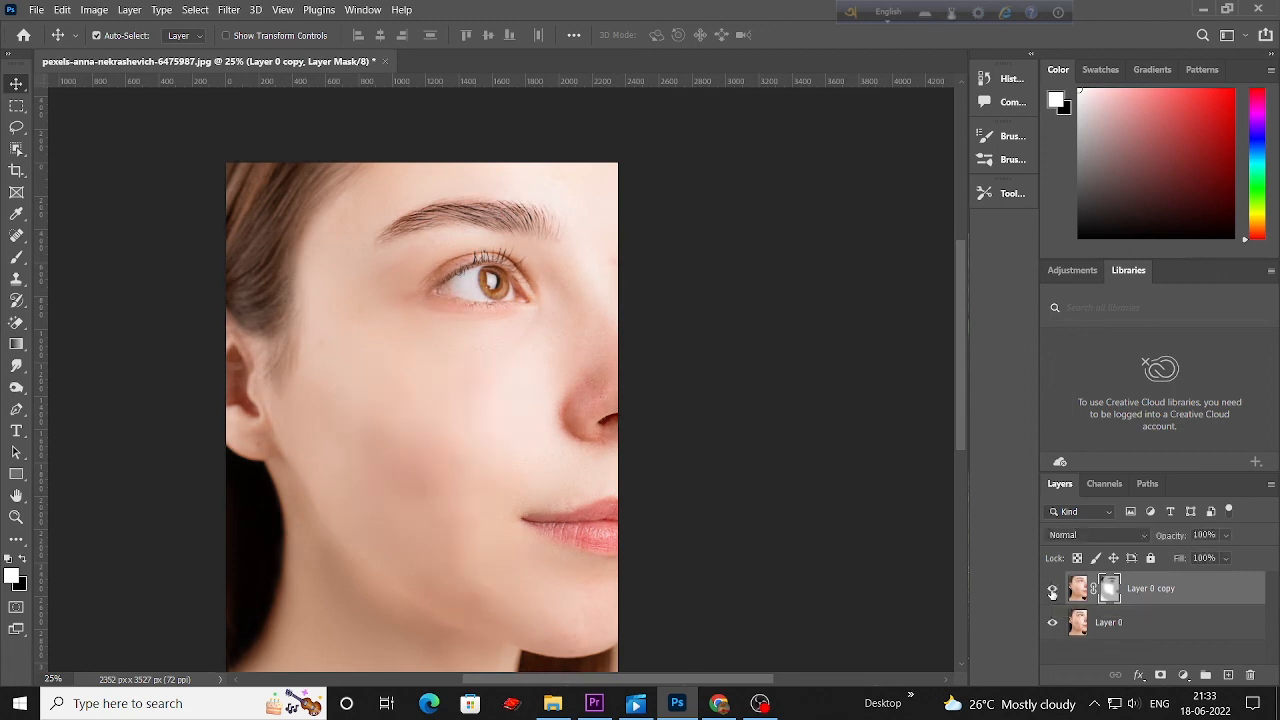
click(1052, 591)
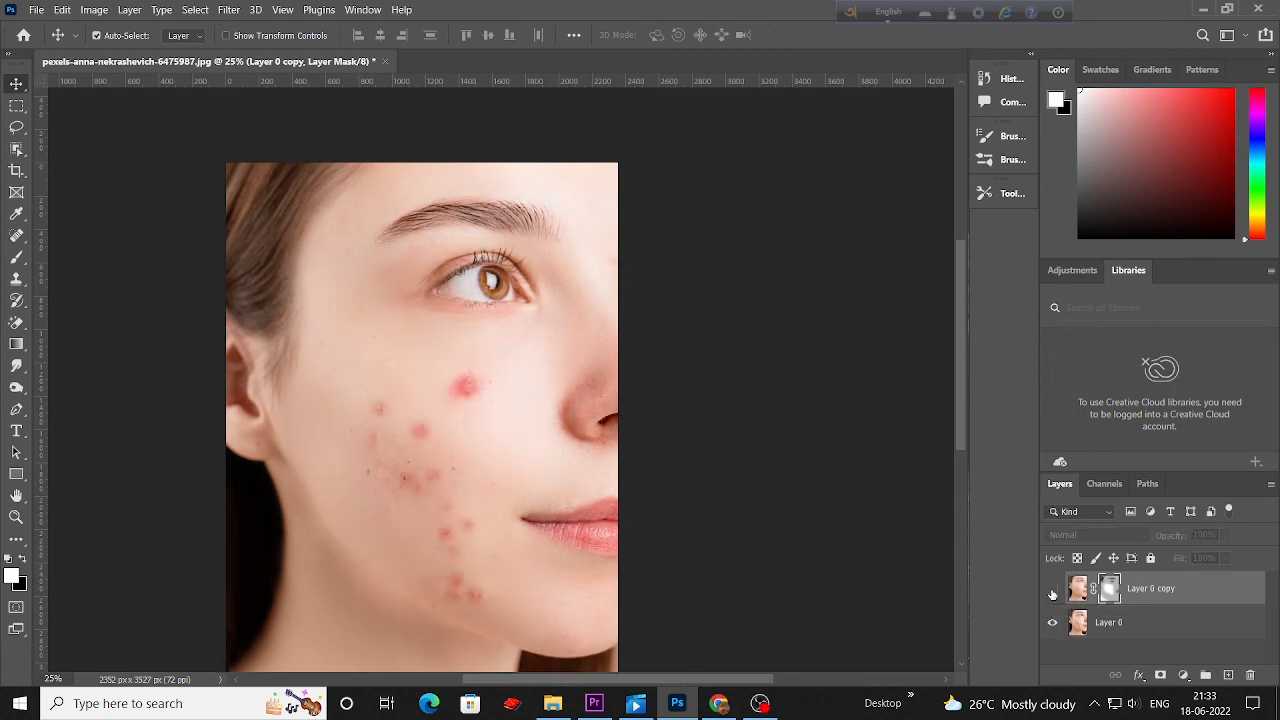
click(1052, 591)
click(1052, 593)
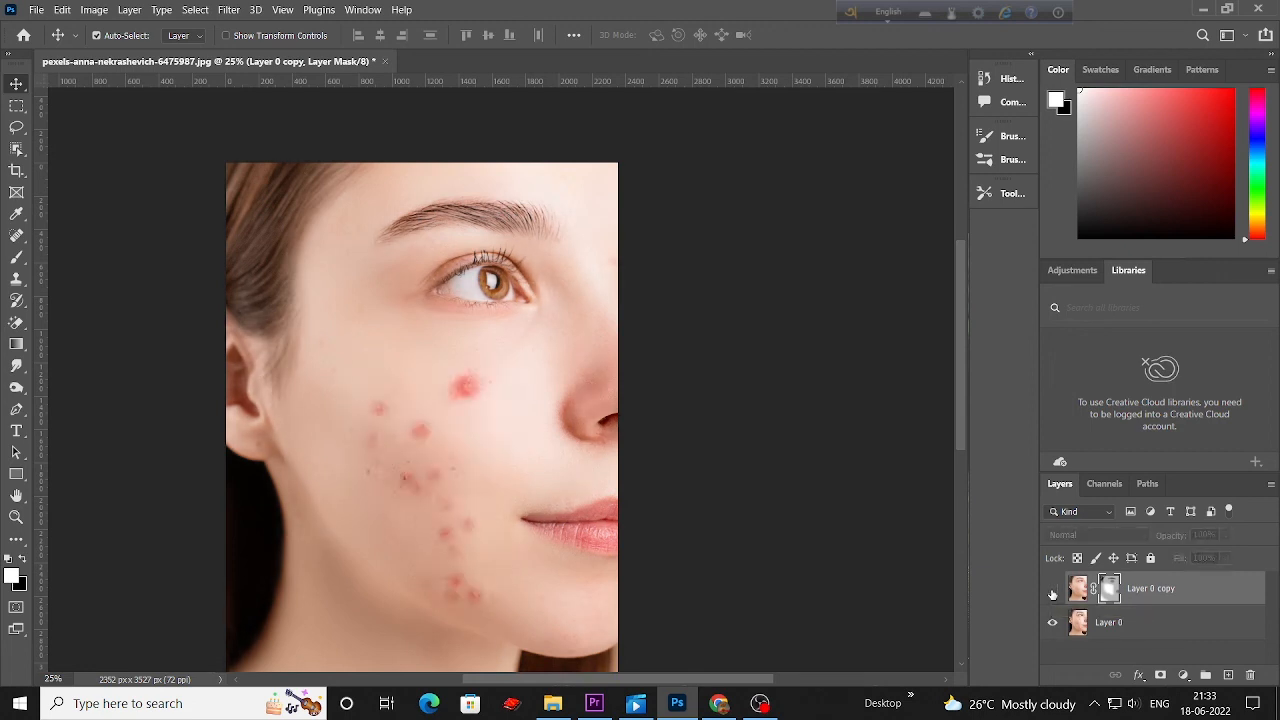